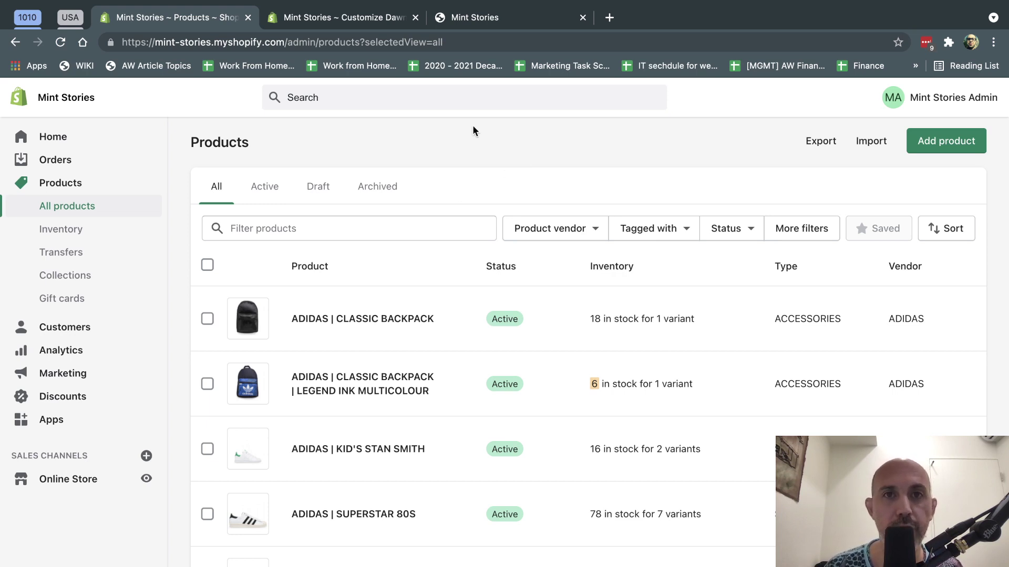
Step: Open the ADIDAS | CLASSIC BACKPACK product and look over its description and images
left_click(398, 321)
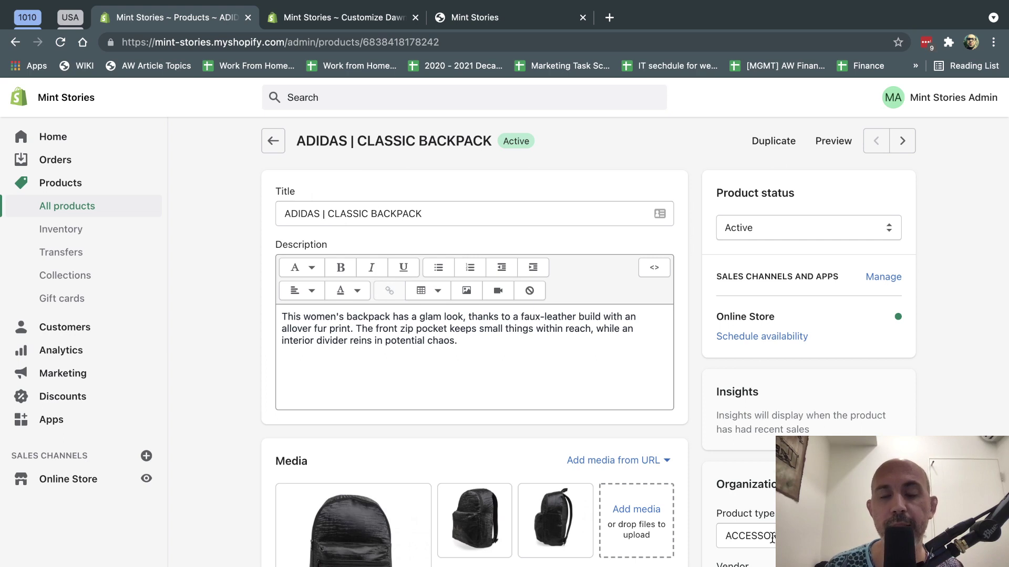
scroll(771, 540, "down", 1)
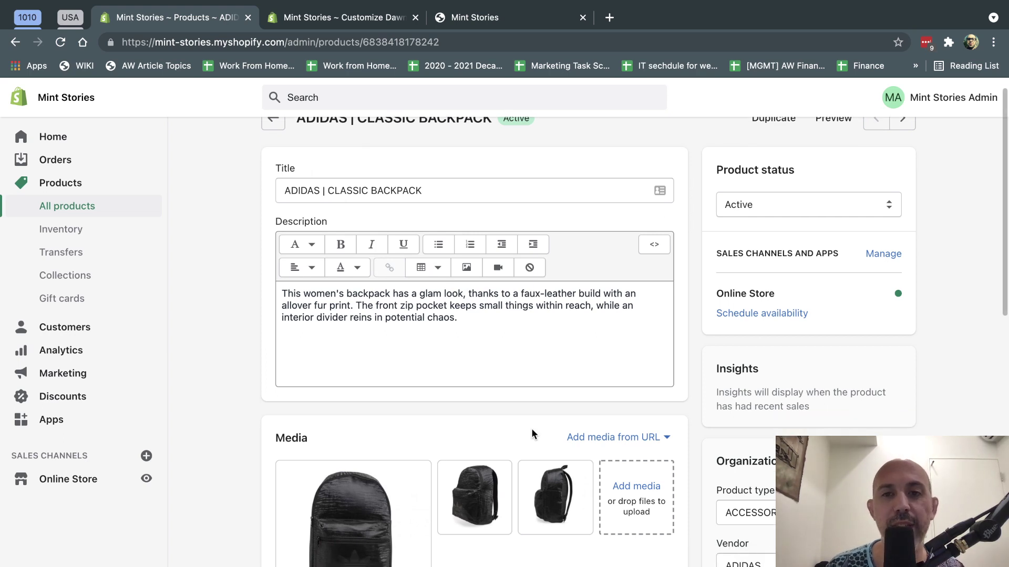
scroll(732, 416, "up", 1)
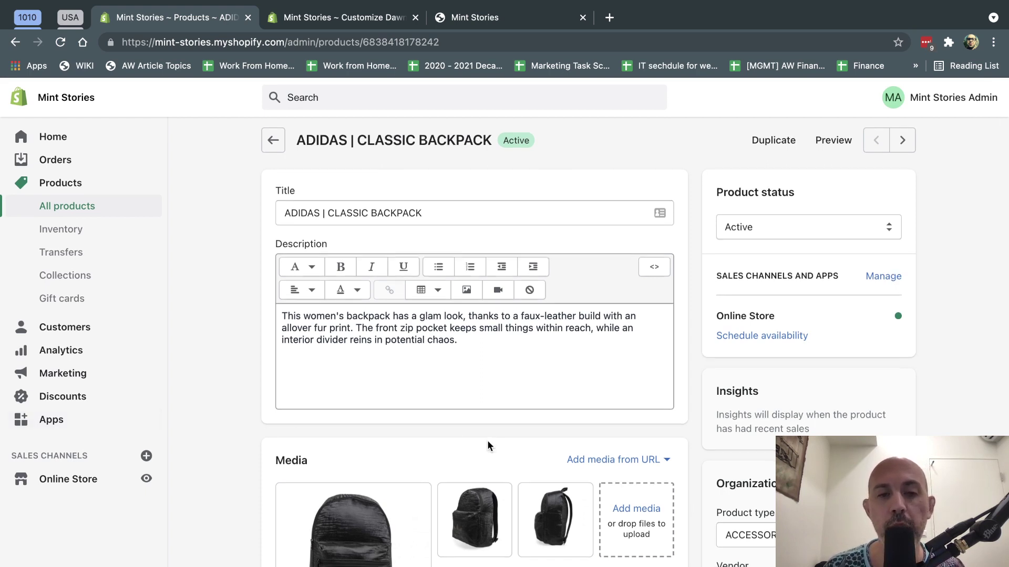
scroll(487, 440, "down", 7)
scroll(487, 440, "down", 8)
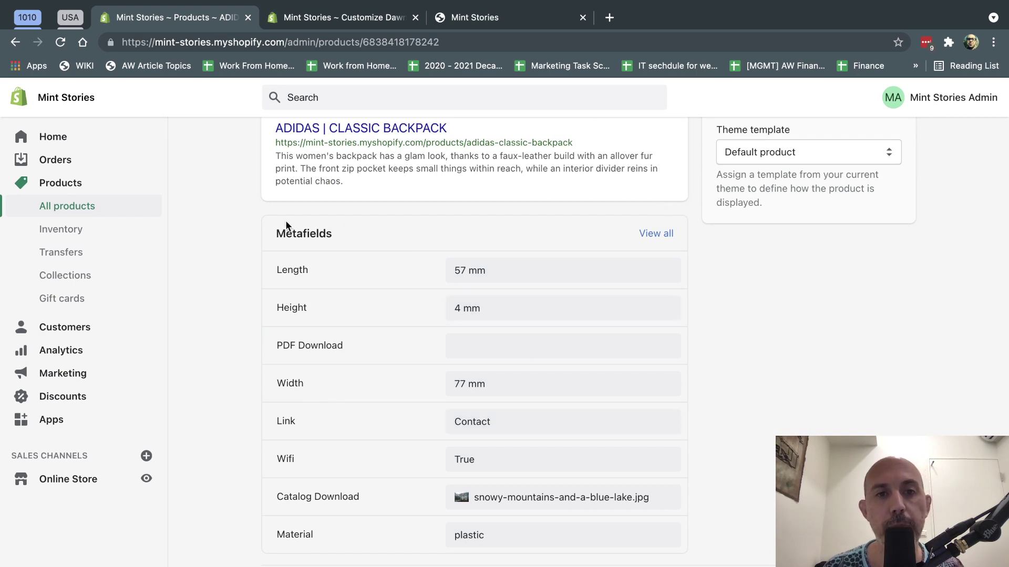
scroll(534, 276, "up", 8)
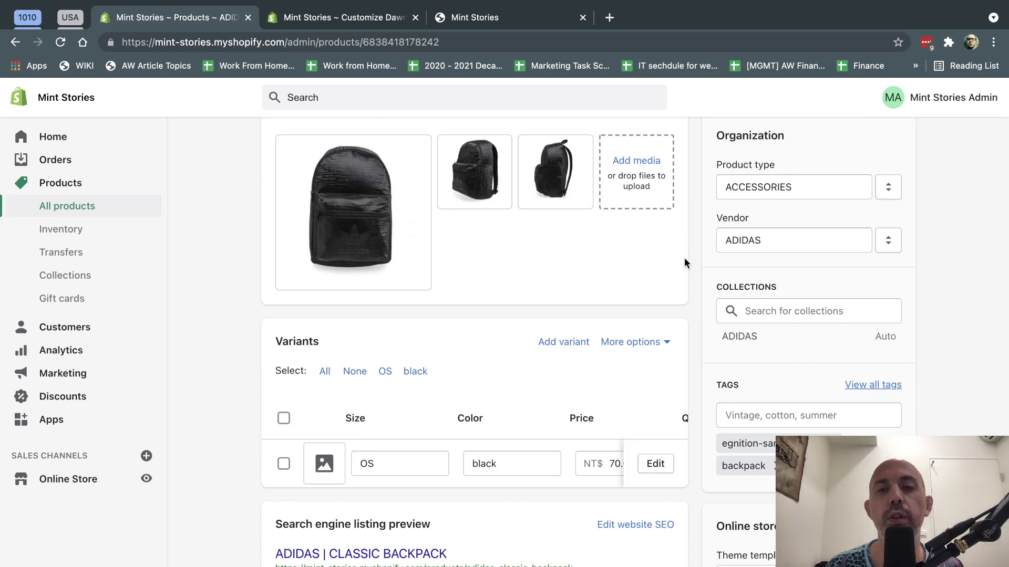
scroll(684, 257, "down", 8)
scroll(684, 257, "down", 1)
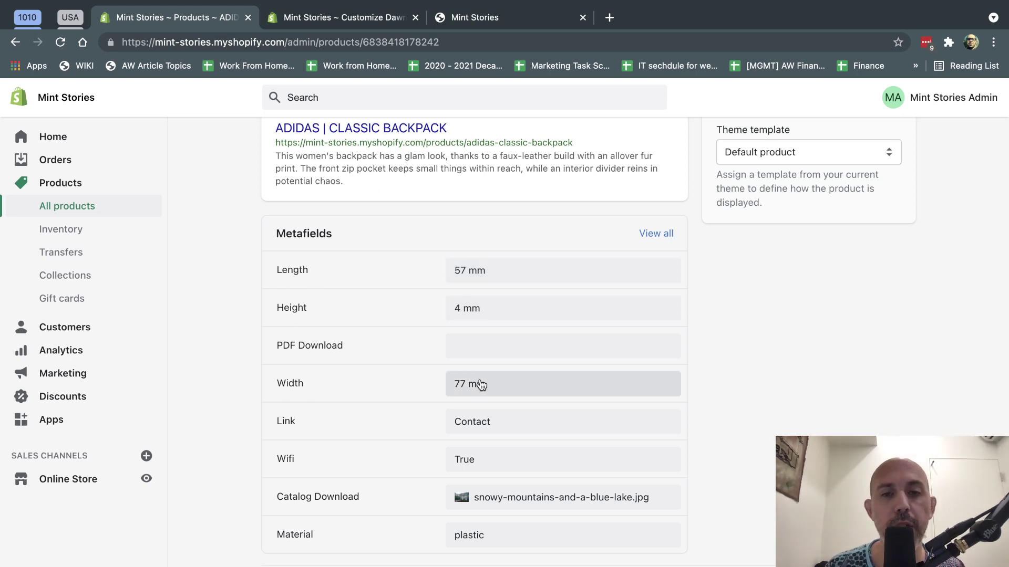
left_click(497, 17)
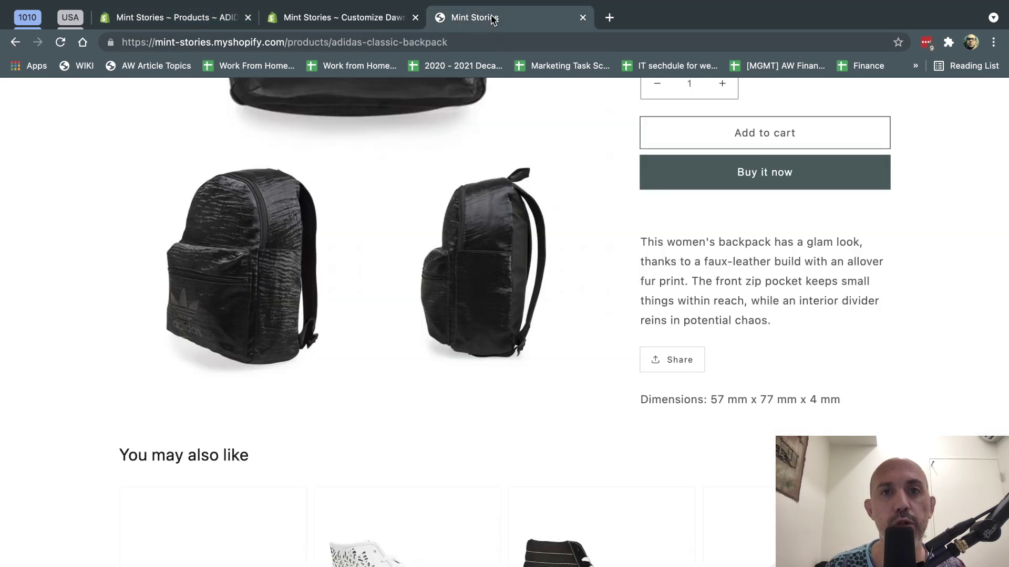
scroll(774, 376, "down", 1)
left_click_drag(661, 383, 843, 389)
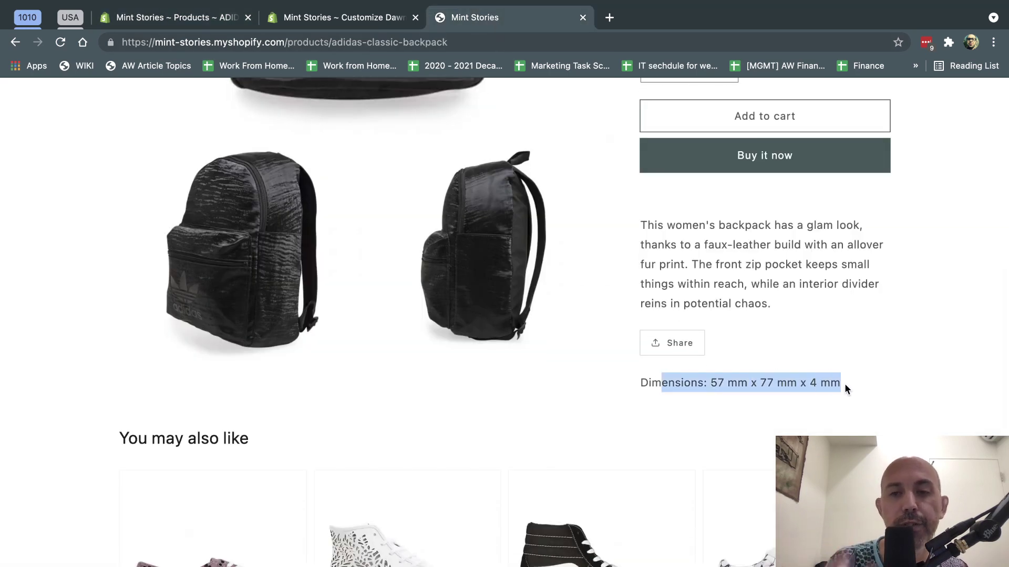
left_click(844, 384)
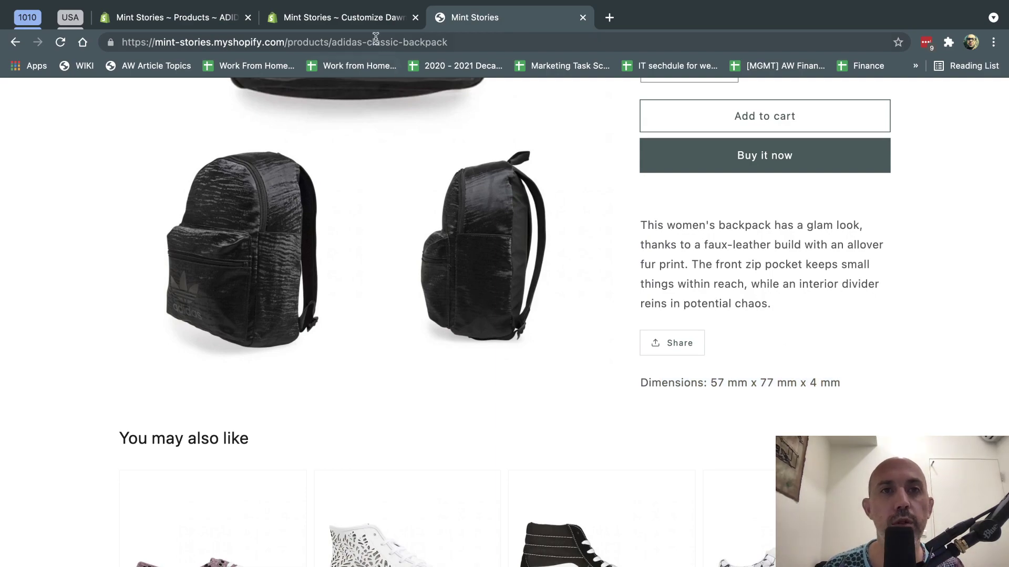
left_click(364, 21)
left_click(209, 17)
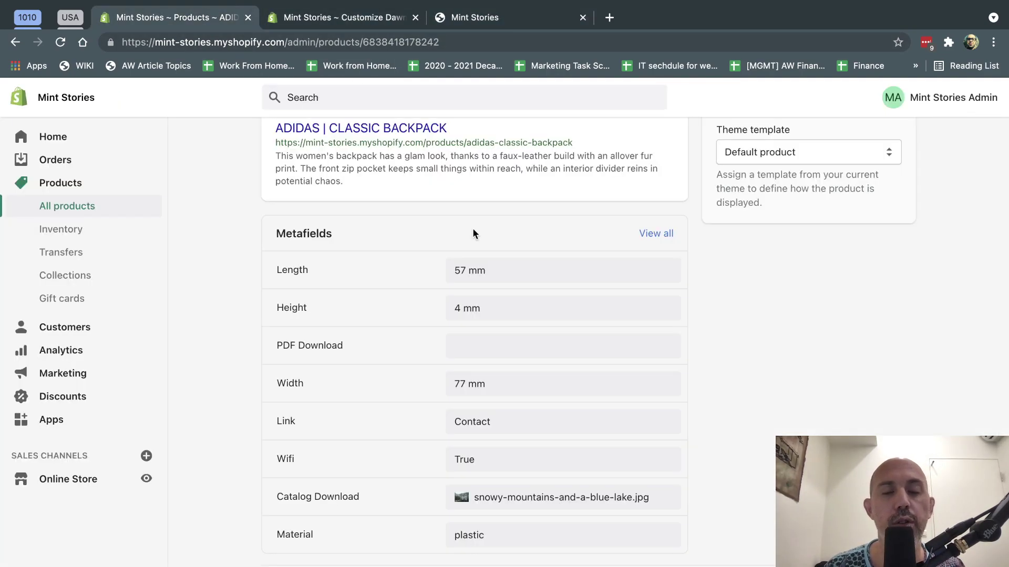
Step: Go to the store's Metafields settings page listing Products and Variants
scroll(489, 294, "up", 15)
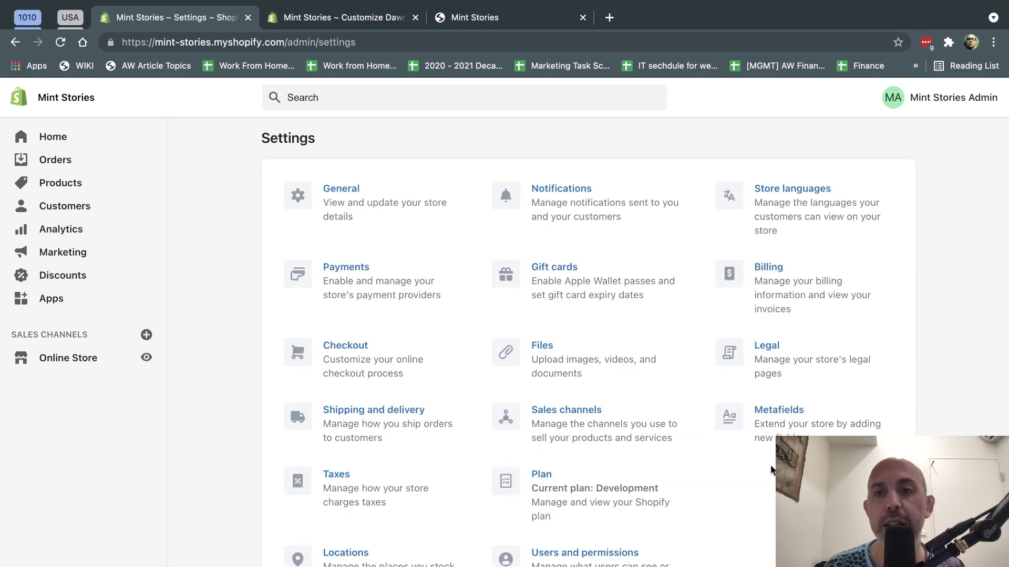
left_click(809, 432)
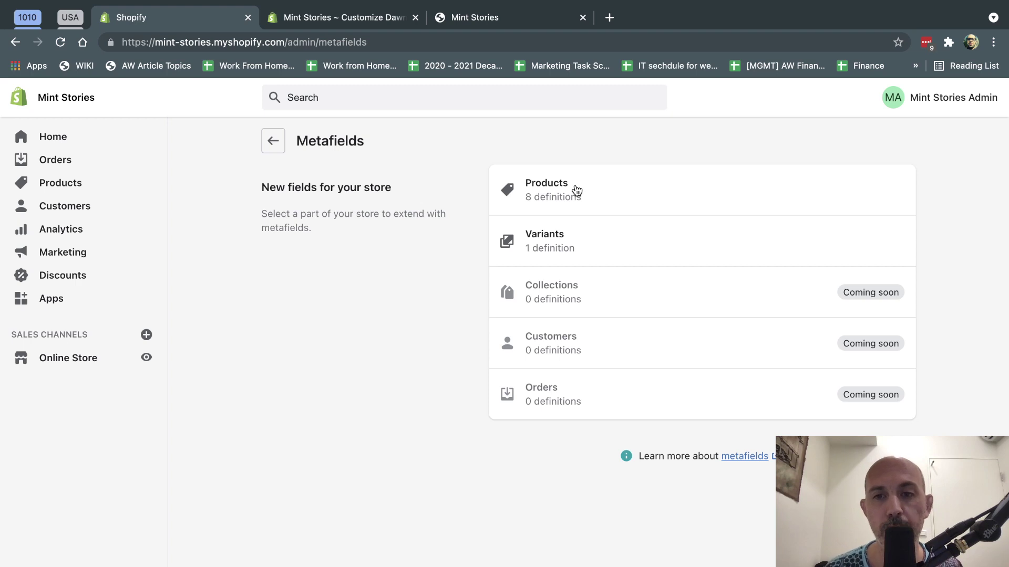
Step: Add a new product metafield definition, dismissing standard suggestions, with the Name field focused
left_click(565, 190)
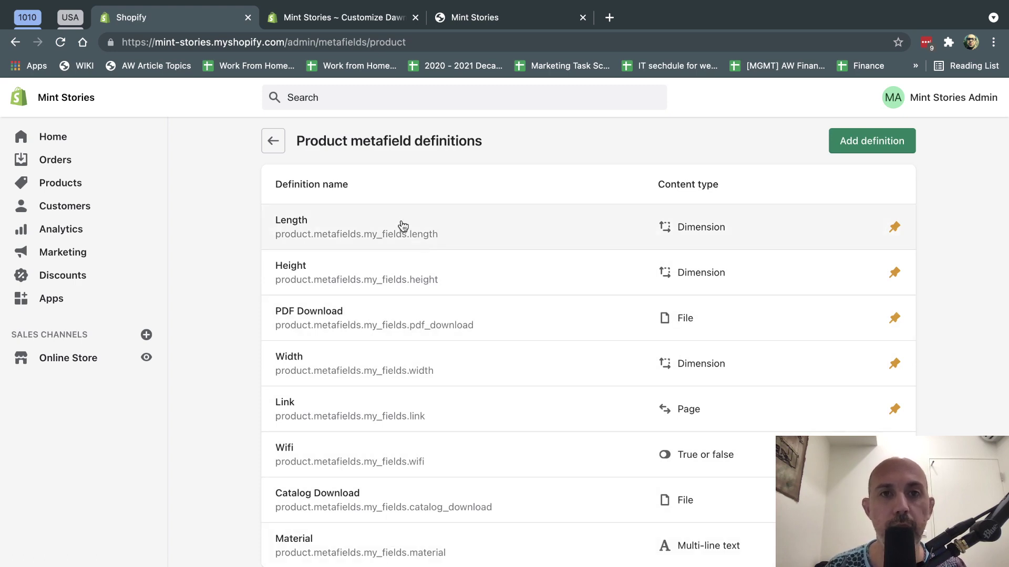
left_click(870, 141)
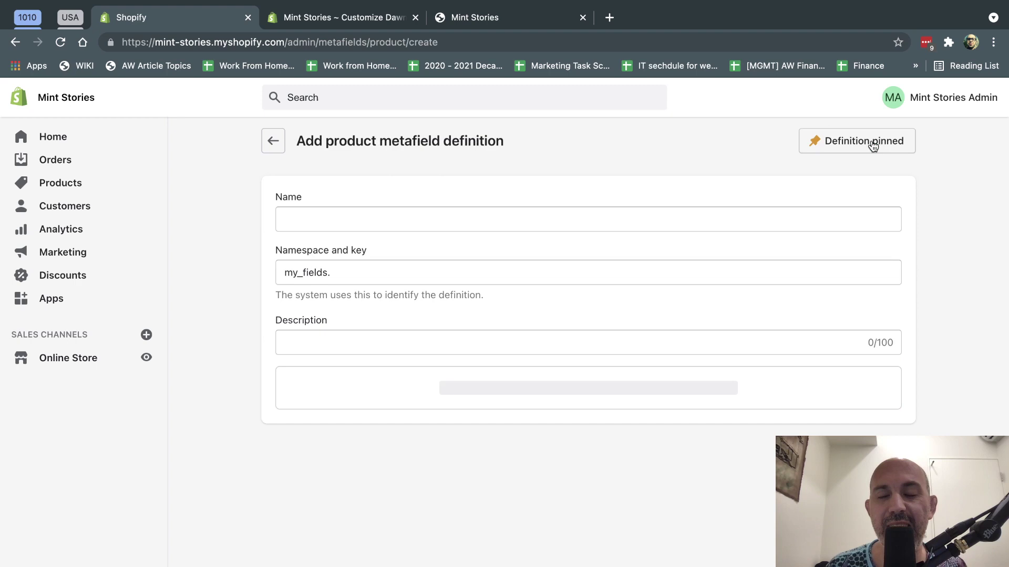
left_click(465, 220)
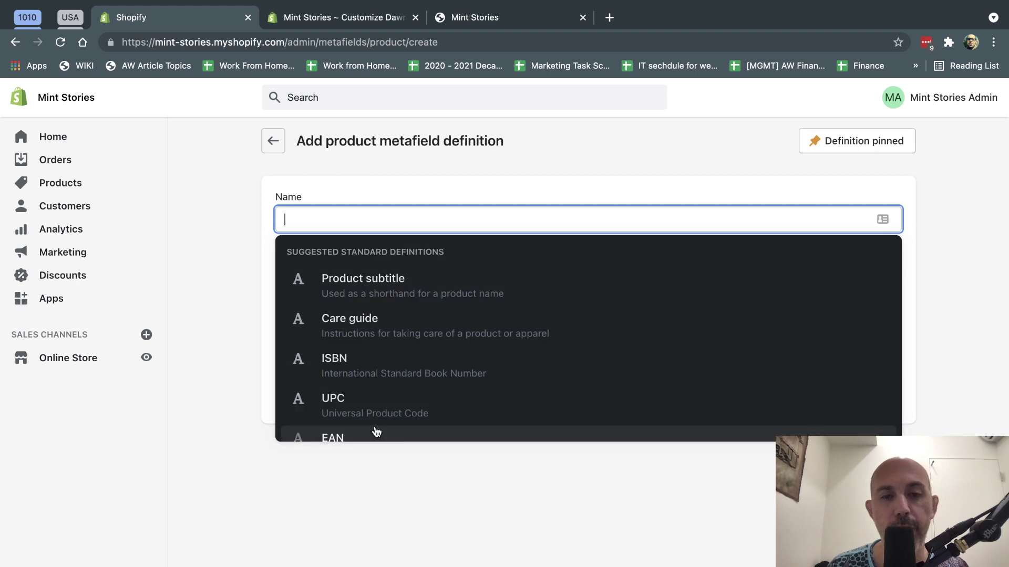
scroll(377, 431, "down", 1)
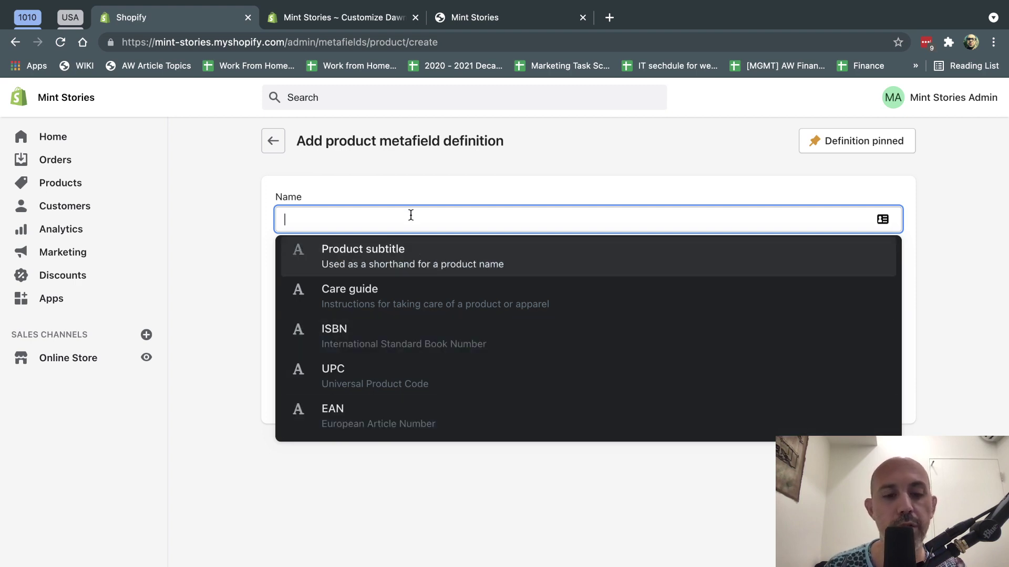
left_click(251, 213)
left_click(356, 218)
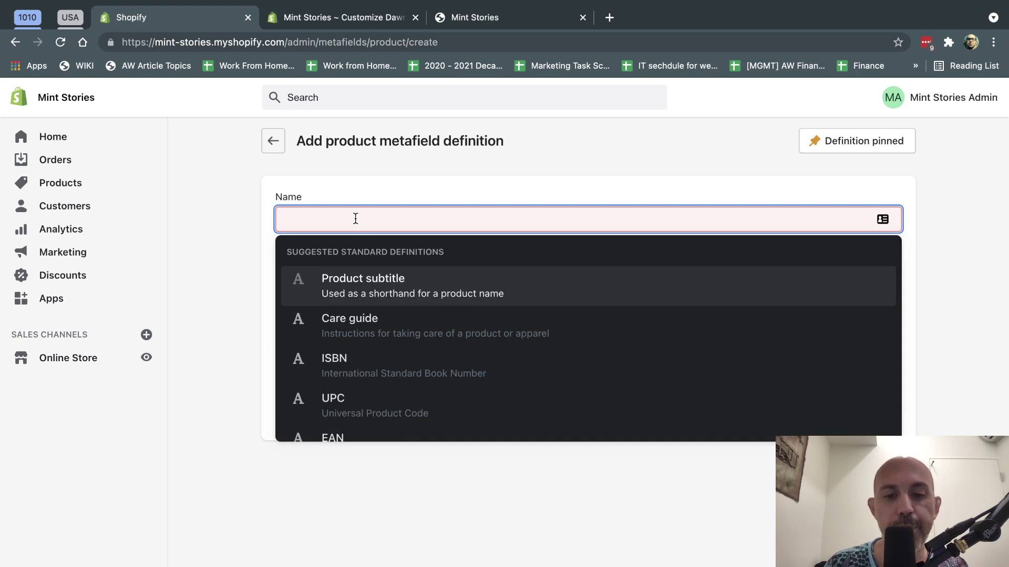
Step: Name the definition Internal Material and check its key my_fields.internal_material
type("Internal Mate")
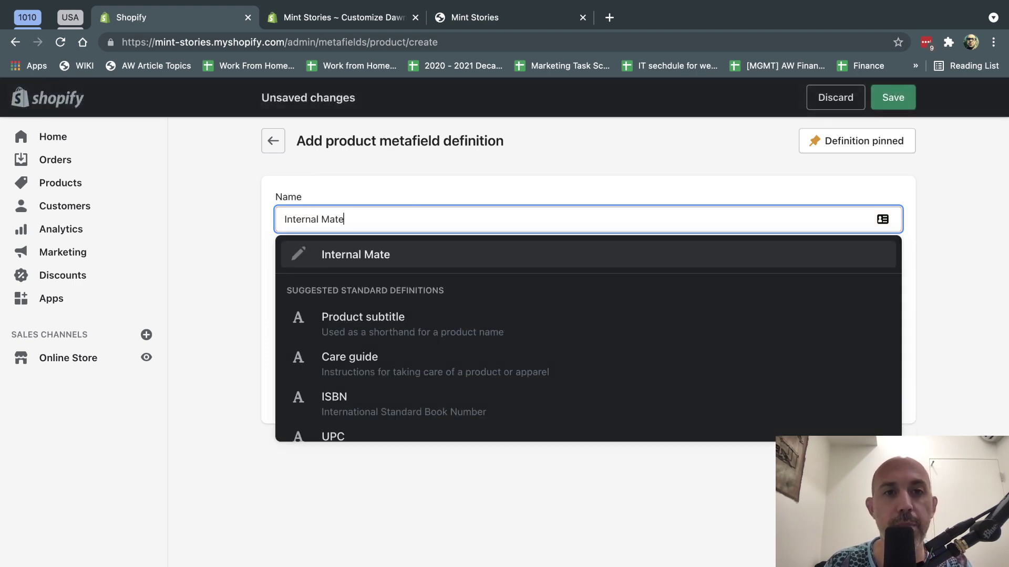
type("rial")
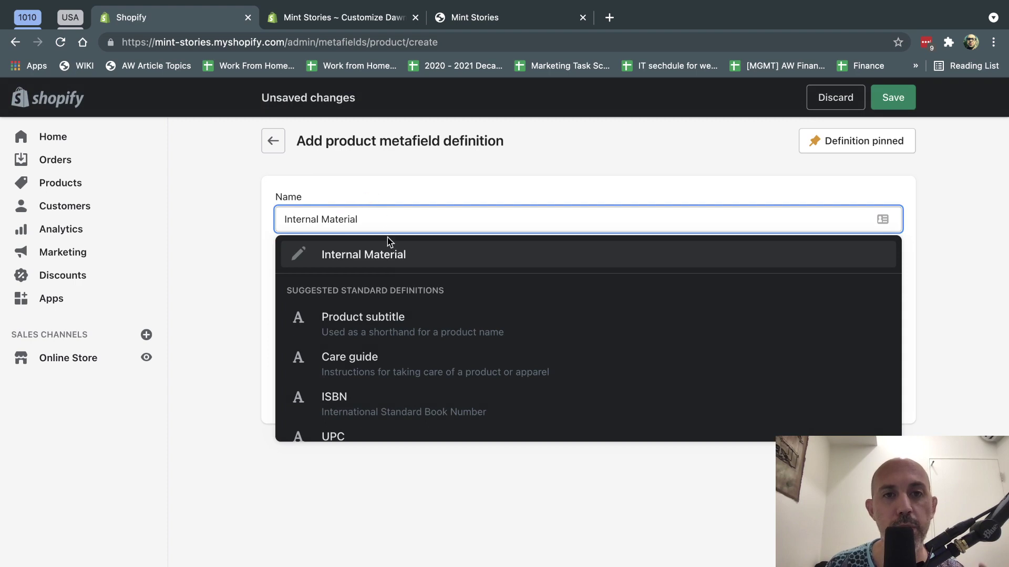
left_click(389, 254)
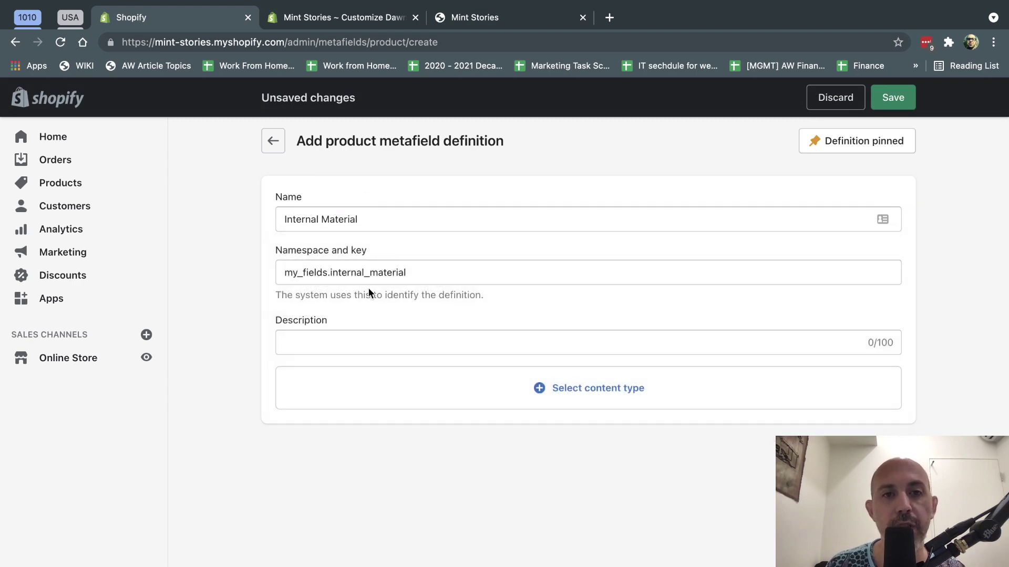
left_click_drag(285, 272, 412, 273)
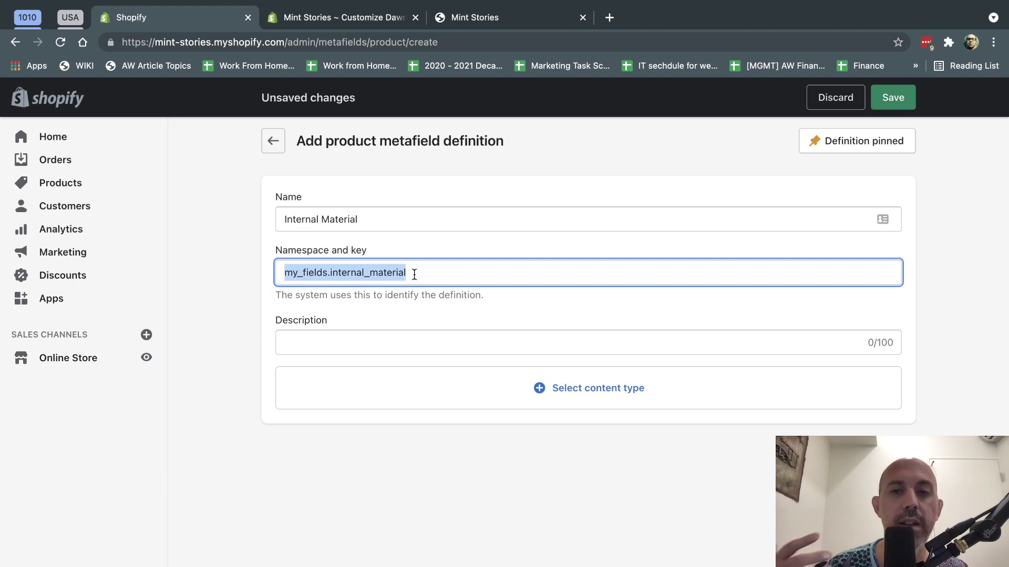
Step: Bring up the list of content types and browse through the options
left_click(424, 345)
left_click(583, 368)
left_click(579, 395)
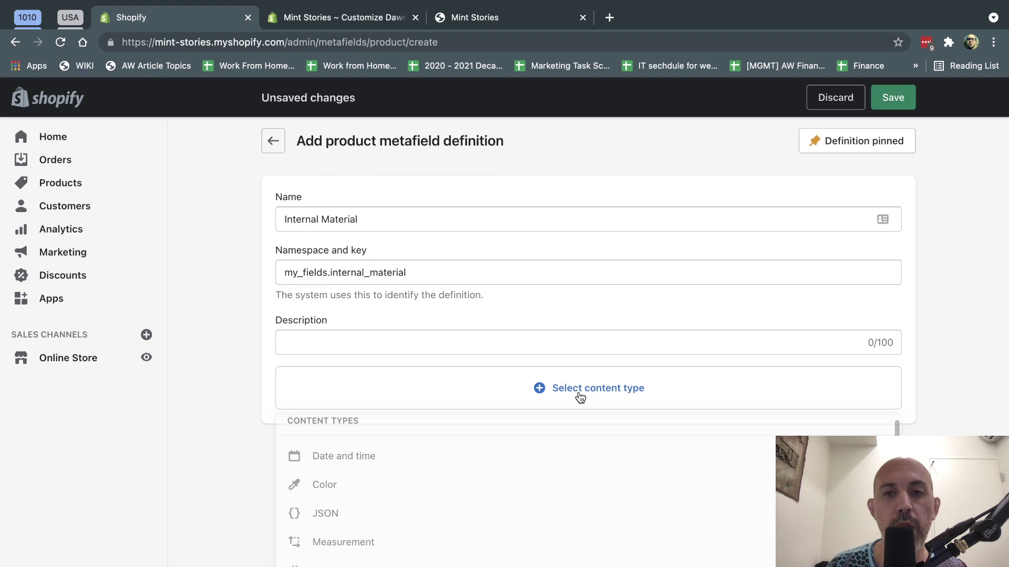
scroll(469, 493, "down", 1)
scroll(472, 494, "up", 1)
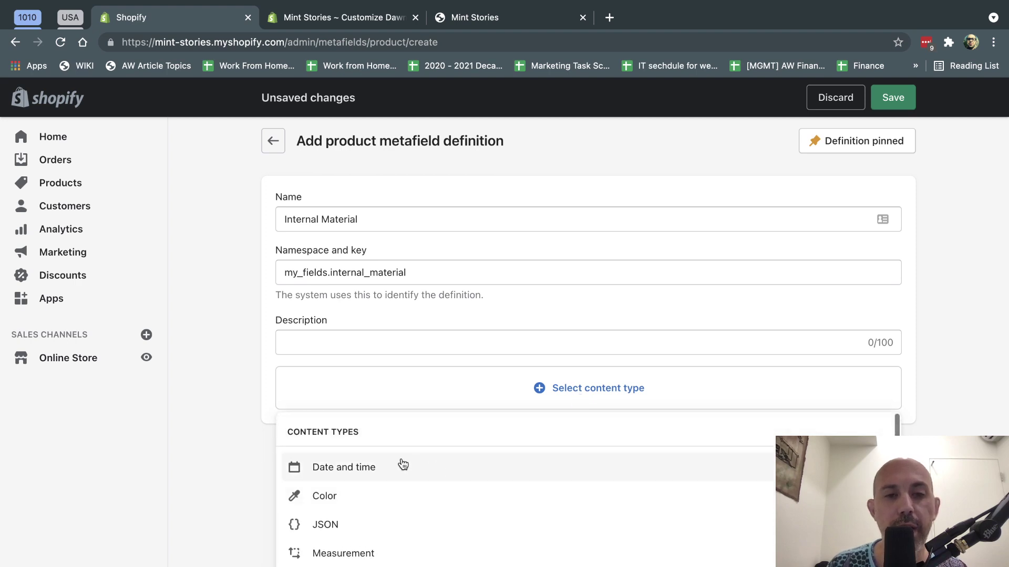
scroll(364, 530, "down", 2)
scroll(365, 532, "down", 3)
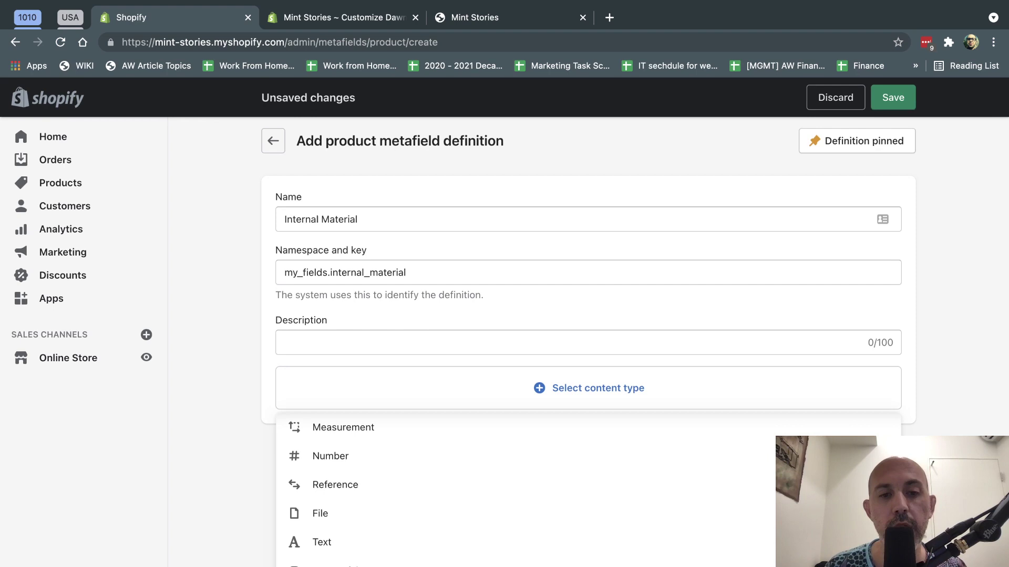
scroll(370, 541, "up", 3)
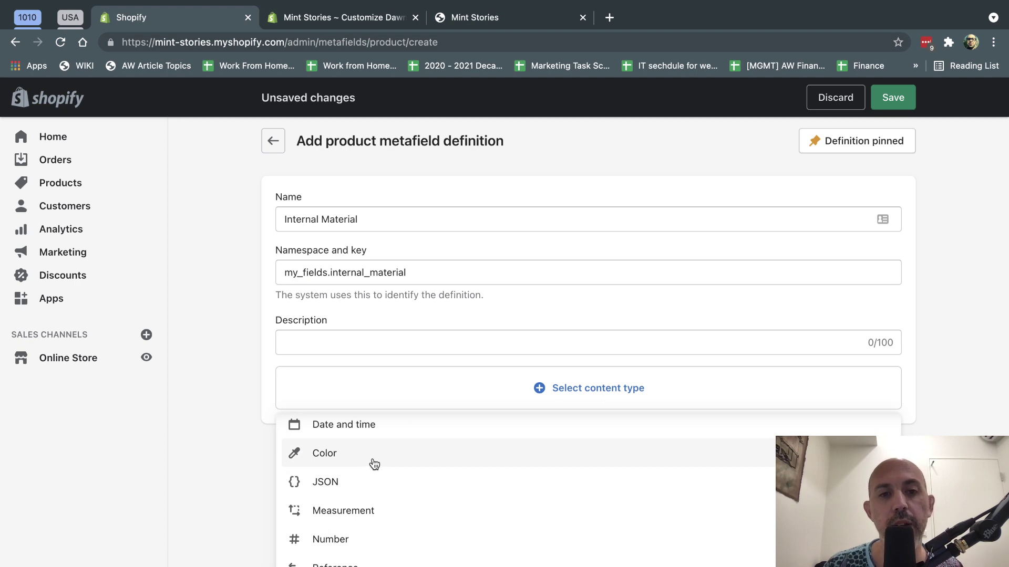
scroll(389, 481, "down", 1)
scroll(399, 493, "down", 3)
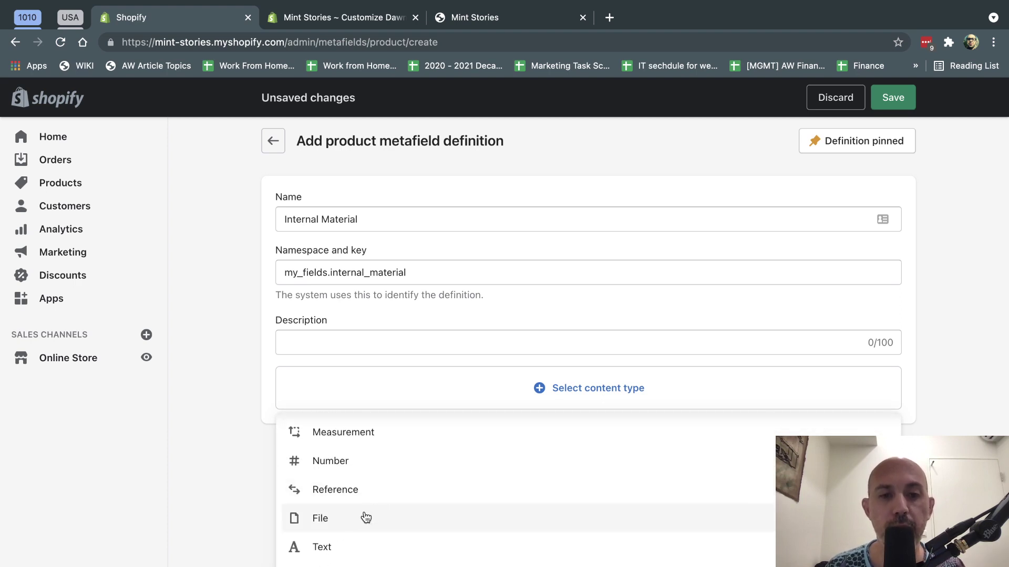
Step: Choose single line Text as the Internal Material content type
left_click(349, 549)
scroll(462, 486, "down", 2)
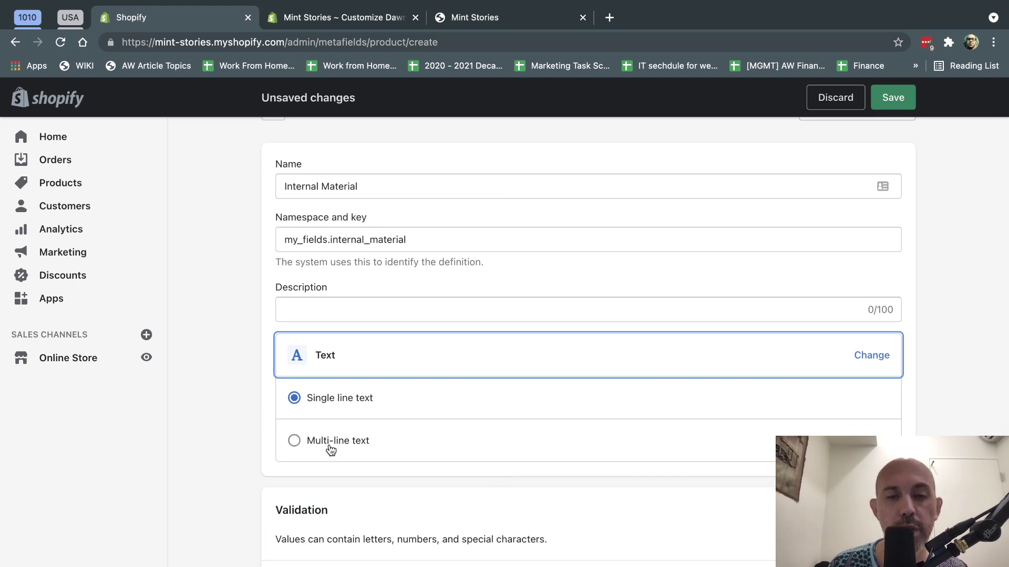
scroll(444, 516, "down", 3)
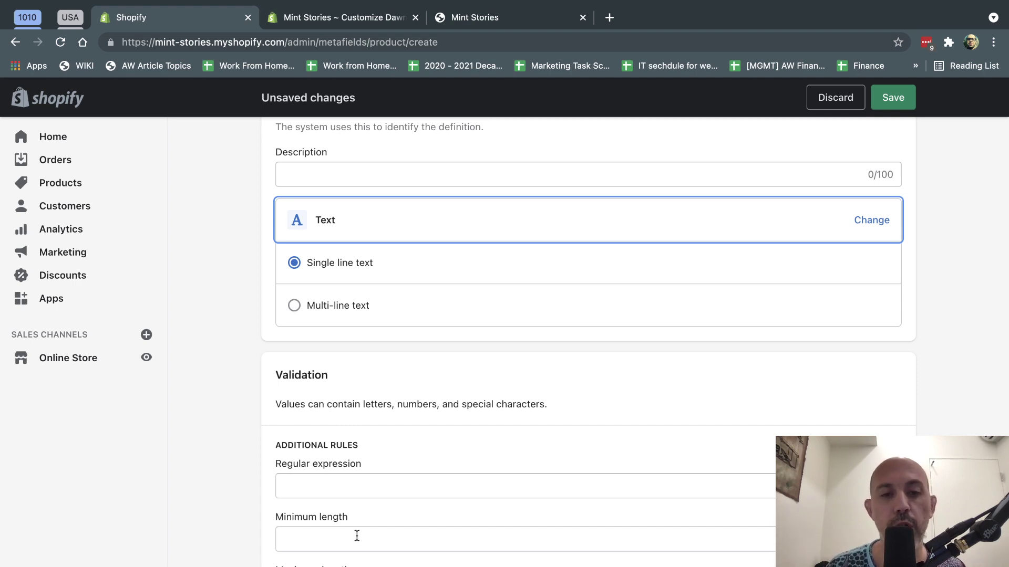
Step: Set the validation minimum length to 2, leaving the regular expression empty
left_click(358, 556)
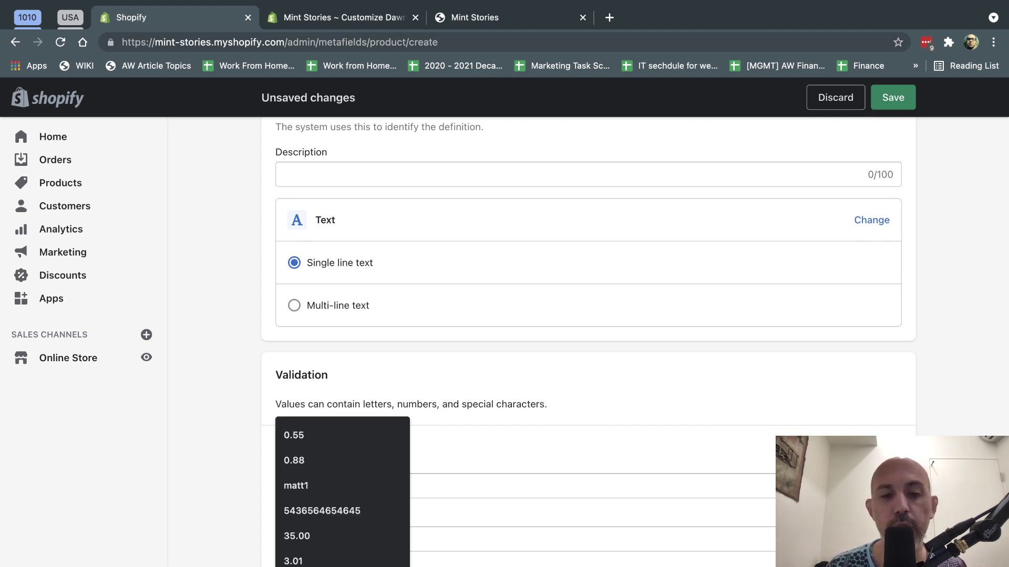
key("Escape")
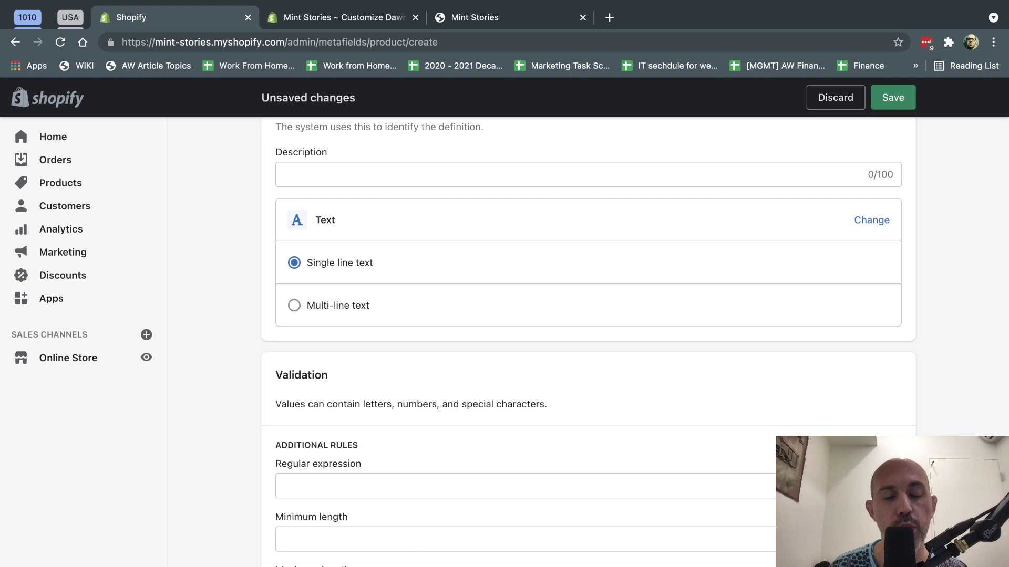
left_click(355, 545)
type("2")
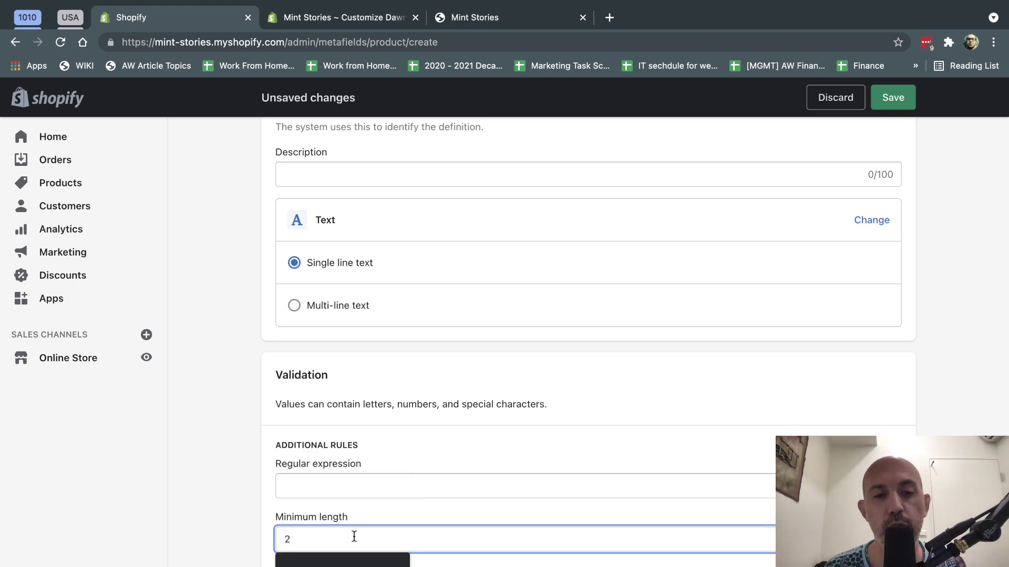
left_click(378, 506)
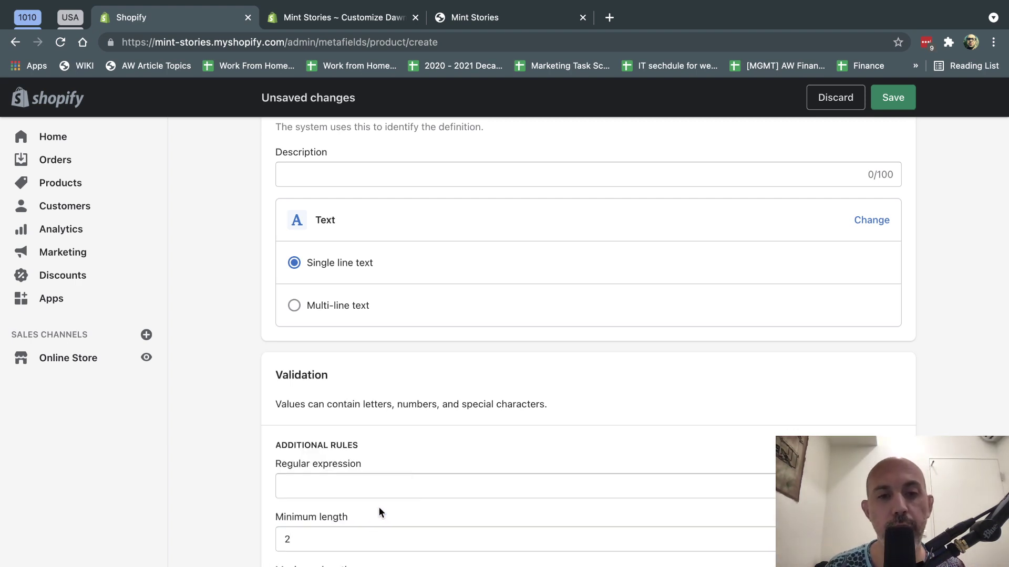
left_click(361, 477)
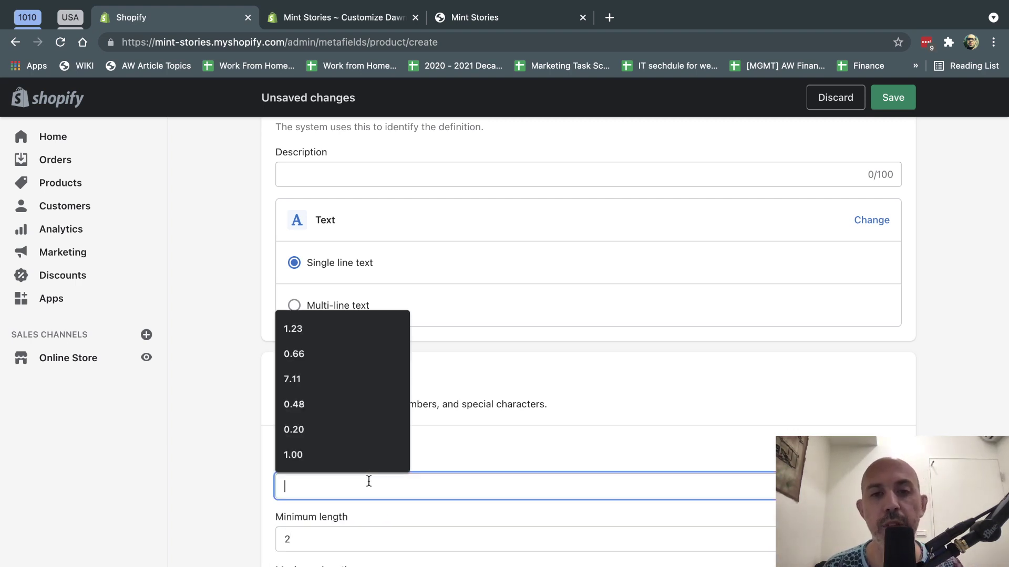
left_click(481, 459)
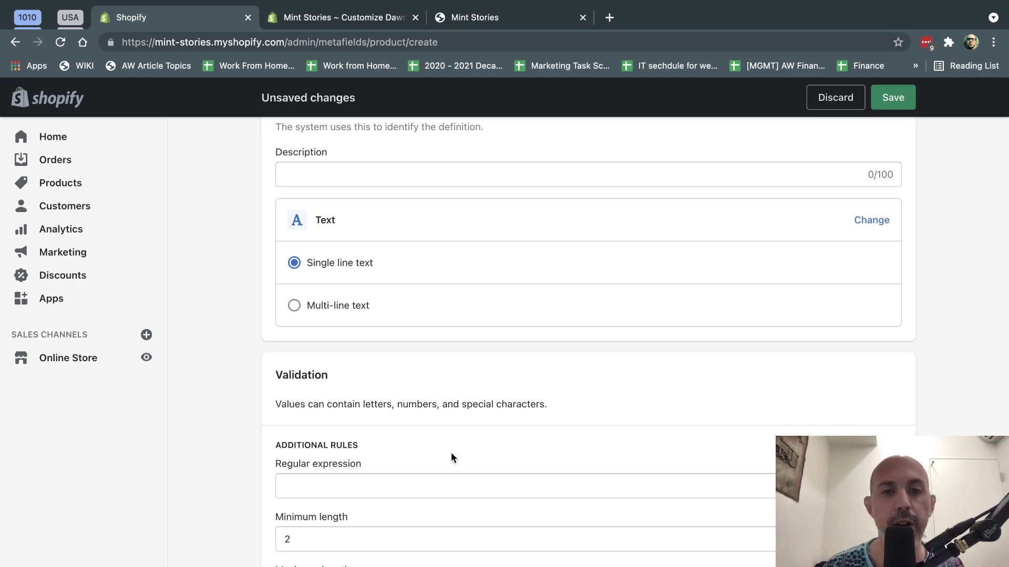
scroll(459, 440, "up", 5)
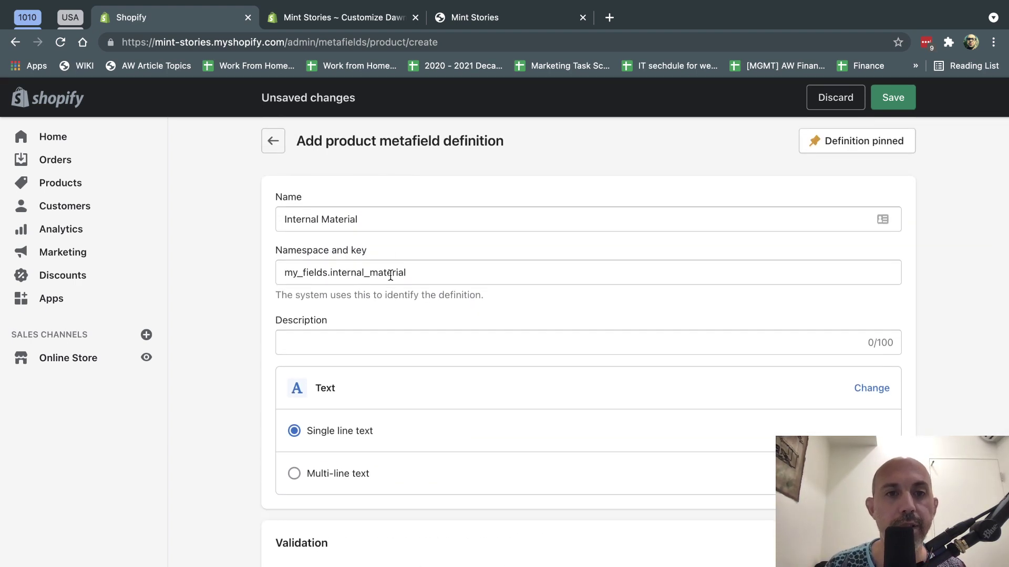
Step: Switch the metafield content type to File, then to Number
left_click(872, 388)
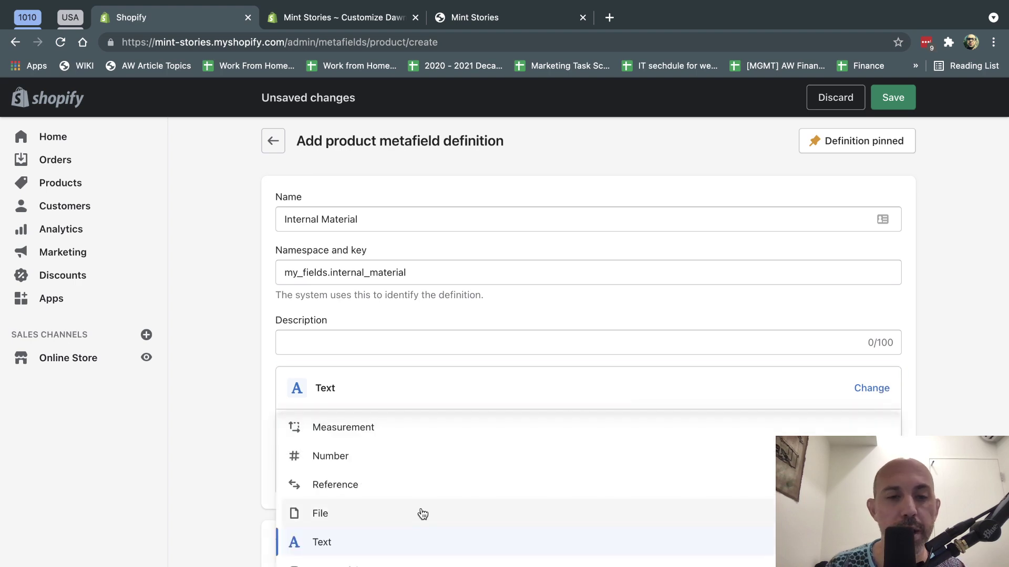
scroll(420, 513, "down", 1)
left_click(389, 490)
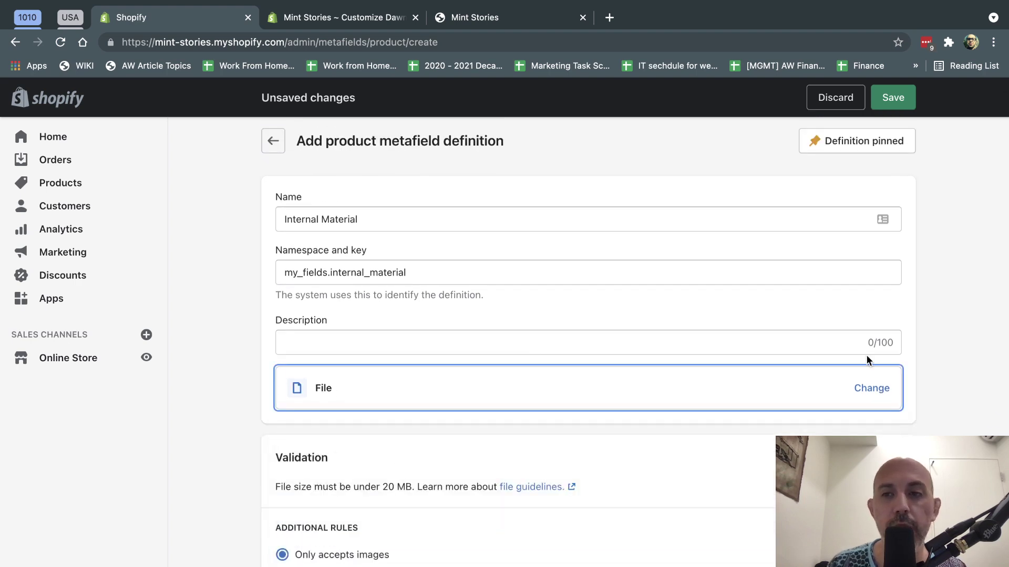
left_click(872, 388)
scroll(480, 560, "up", 3)
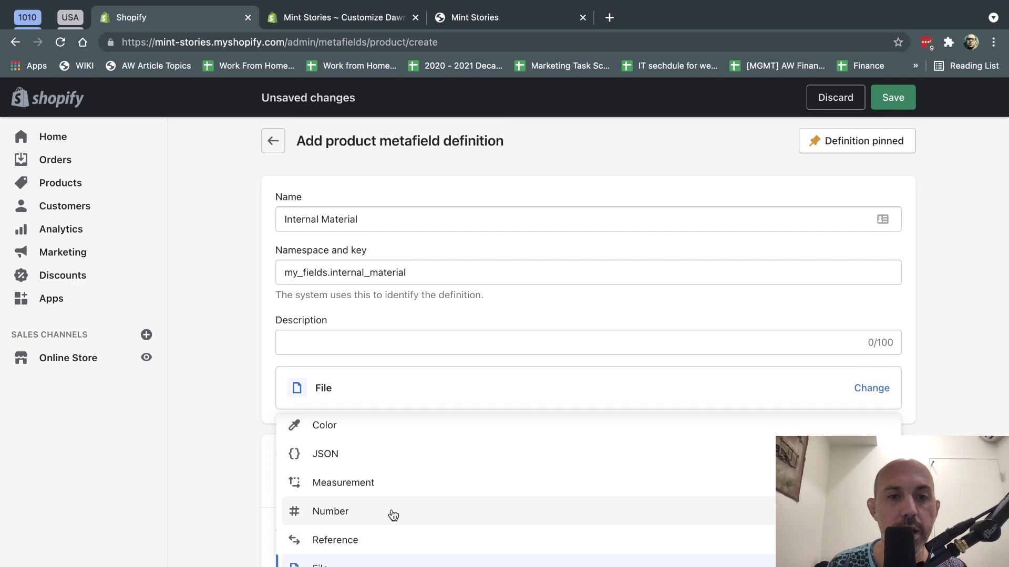
left_click(394, 515)
scroll(473, 499, "down", 3)
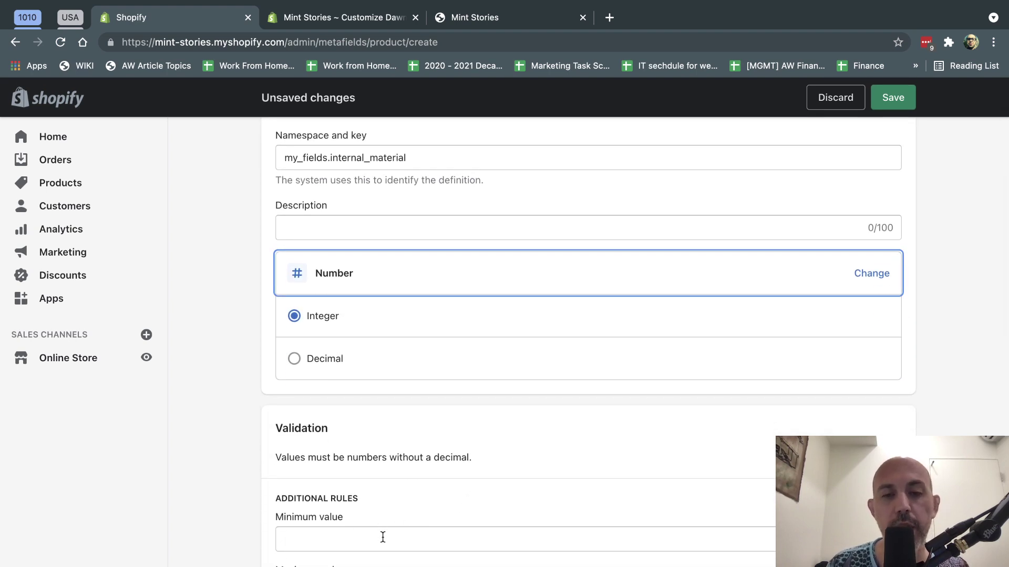
Step: Switch the type to Color, then abandon the definition for the product definitions list
left_click(871, 276)
scroll(560, 372, "up", 3)
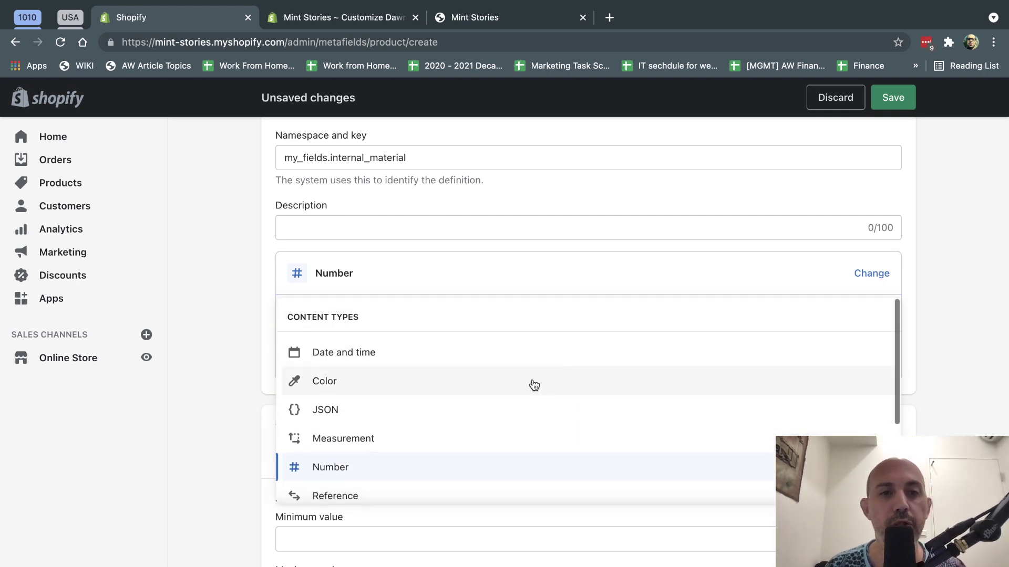
left_click(386, 387)
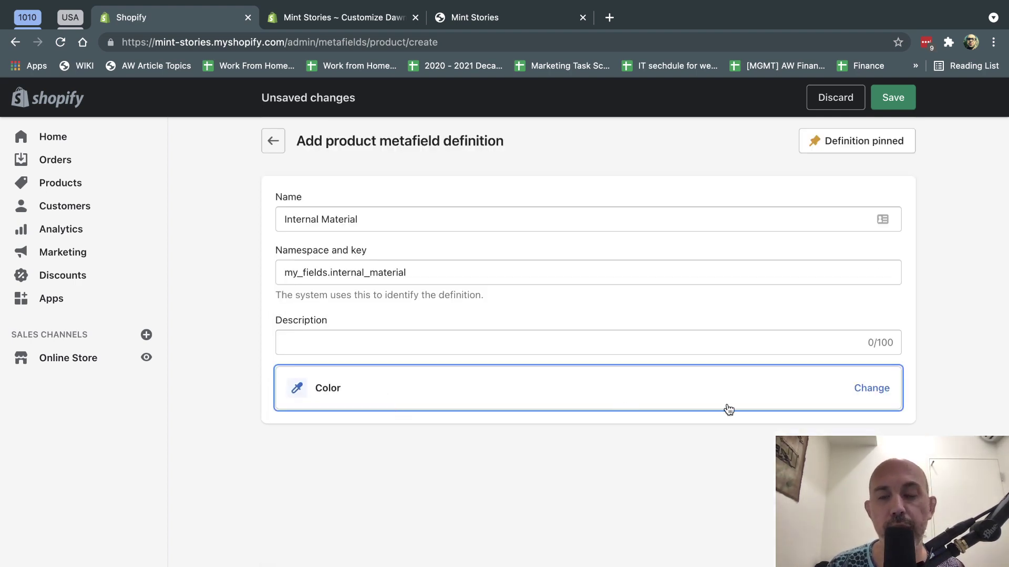
left_click(281, 135)
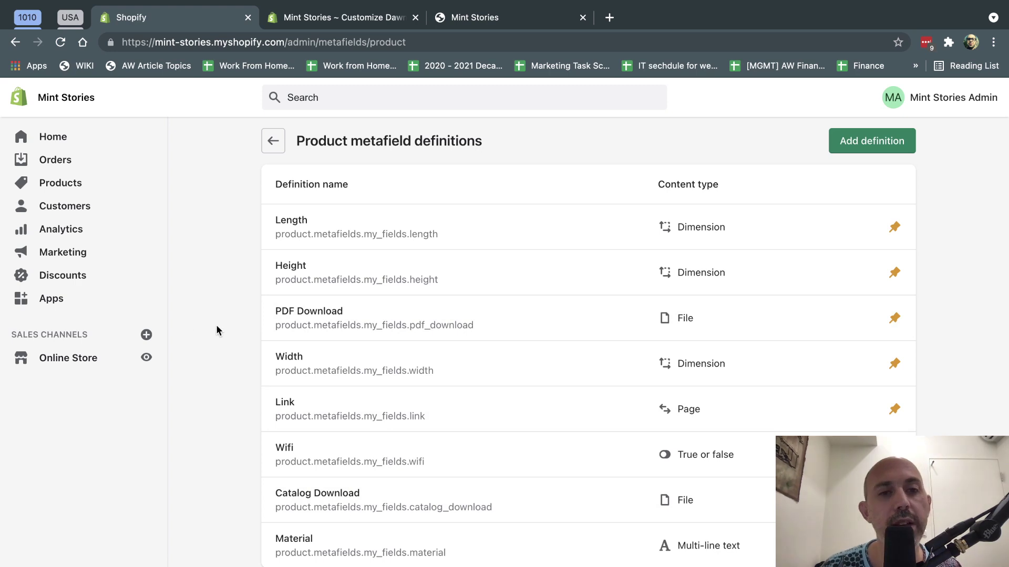
Step: Check the backpack's Metafields card, then go to the Online Store themes page
left_click(108, 187)
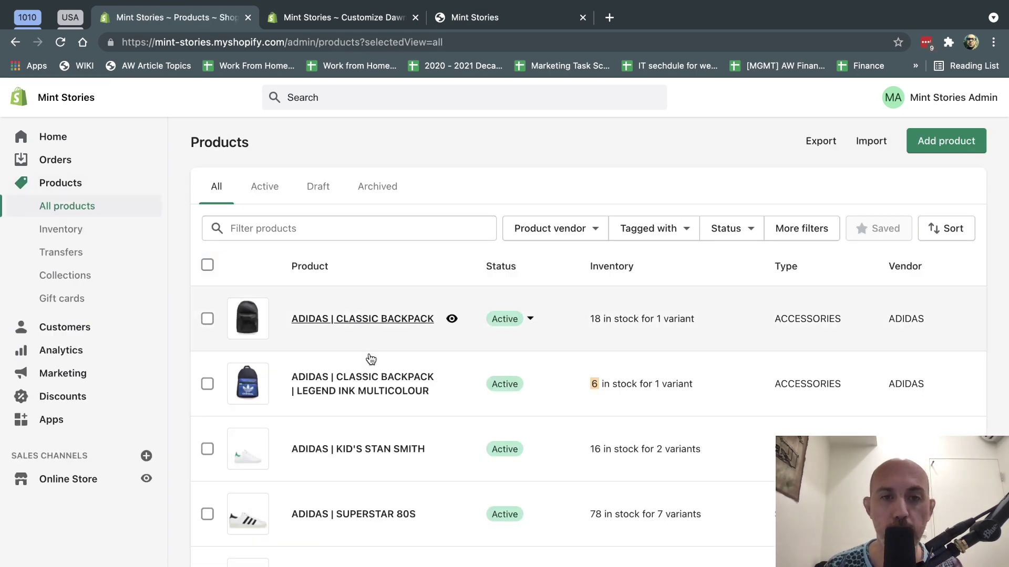
left_click(374, 319)
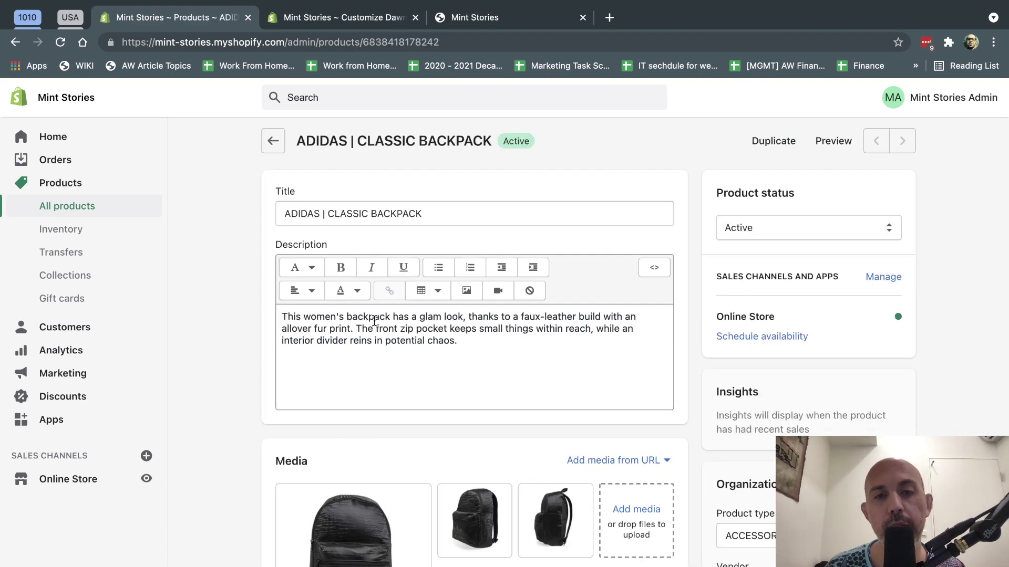
scroll(693, 342, "down", 15)
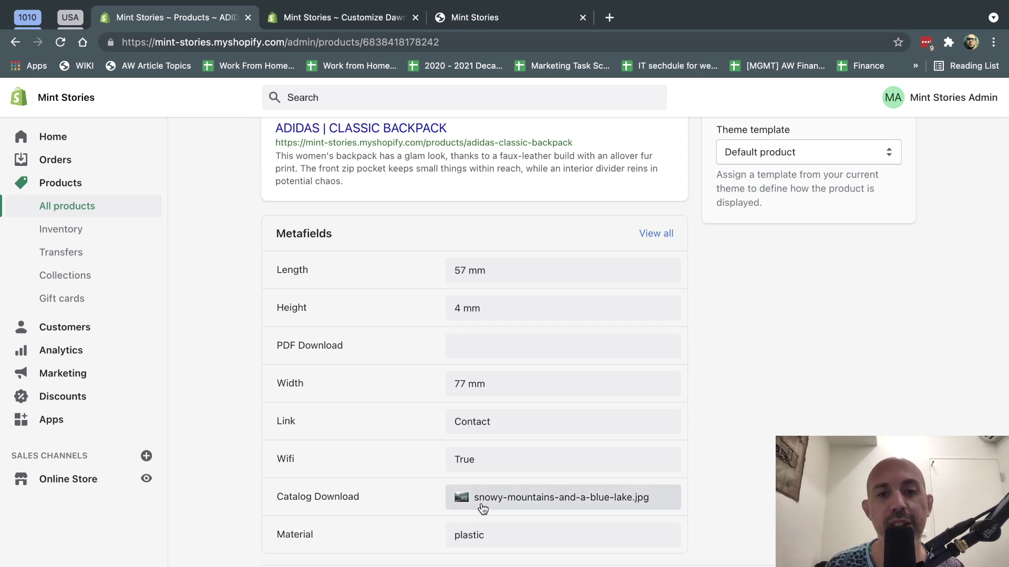
left_click(80, 486)
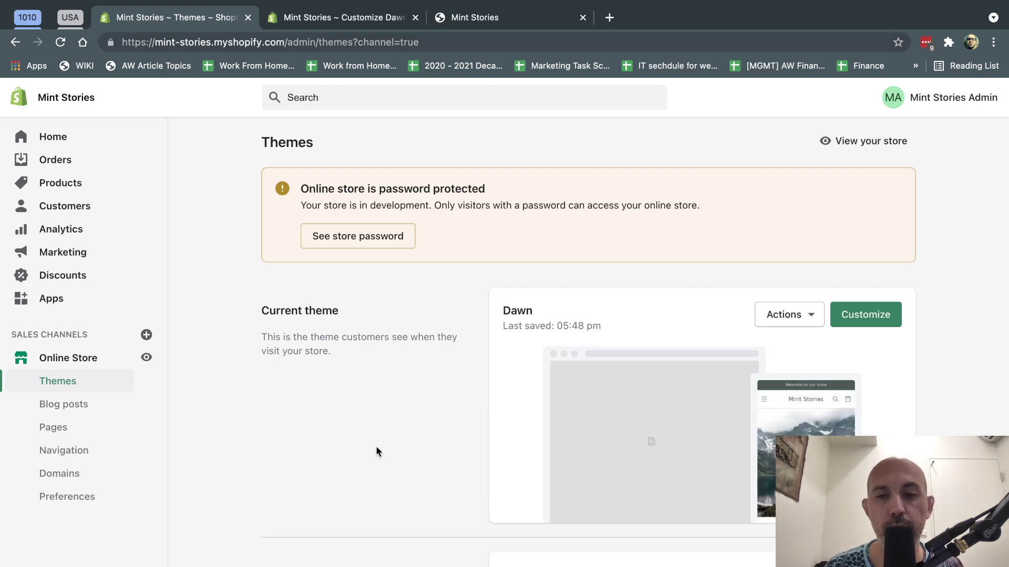
Step: Customize the Dawn theme and preview its Default product template
left_click_drag(504, 308, 547, 310)
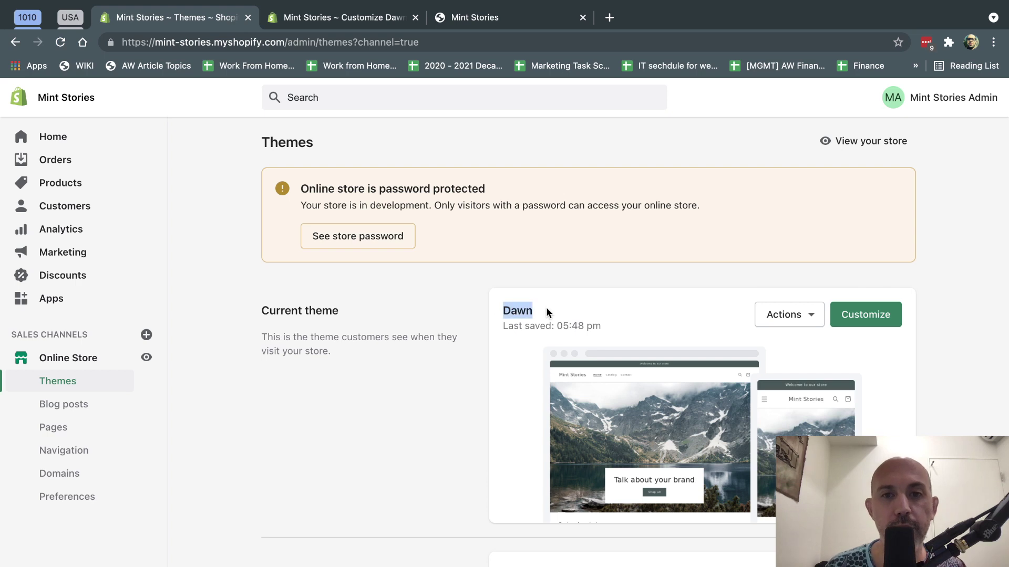
left_click(866, 311)
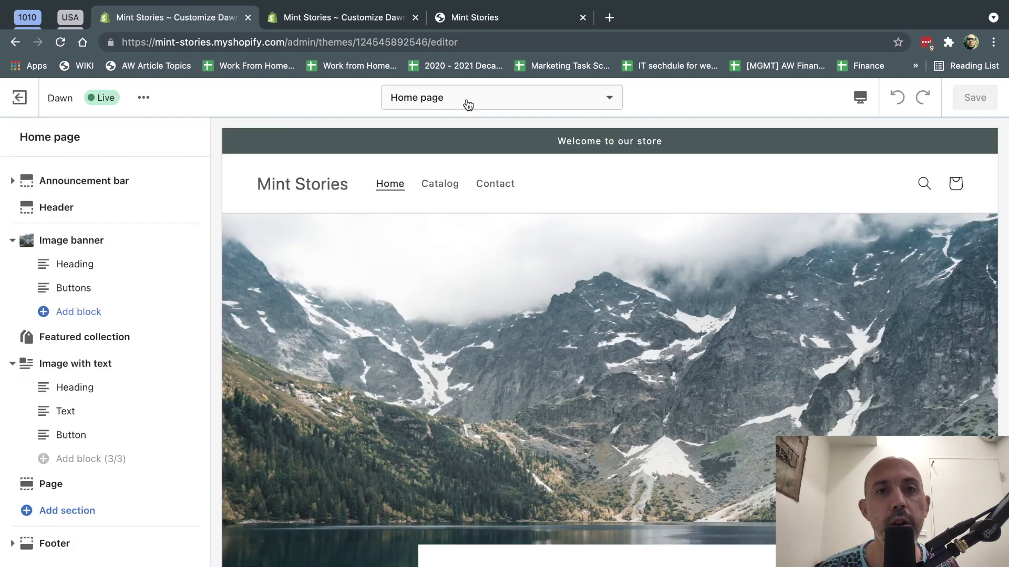
left_click(484, 98)
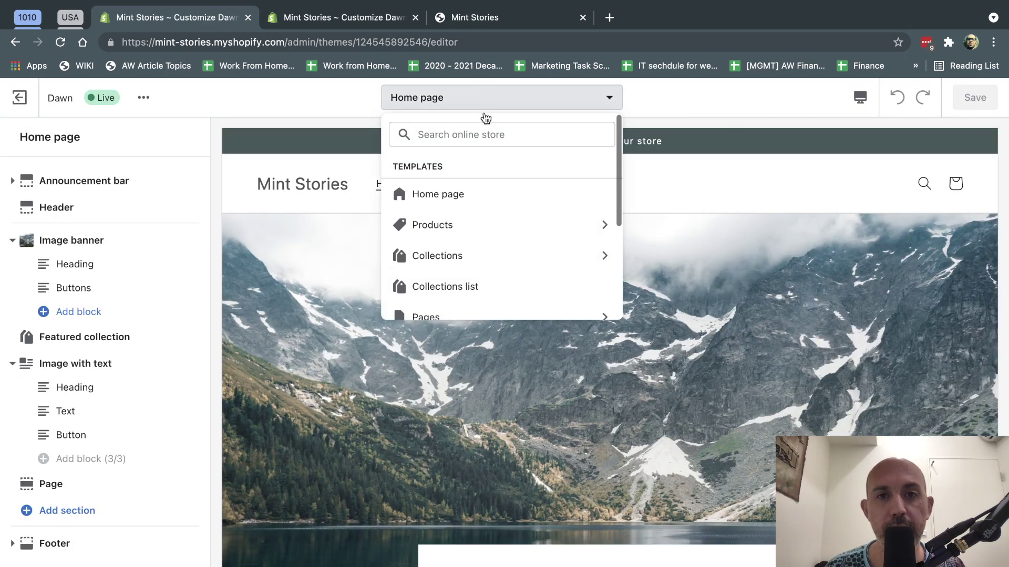
left_click(458, 225)
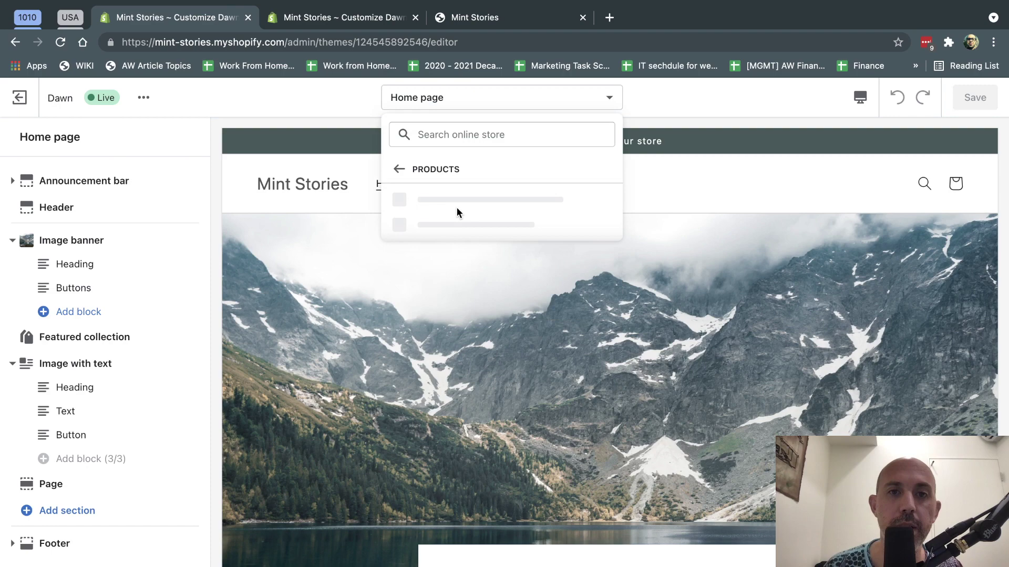
left_click(472, 202)
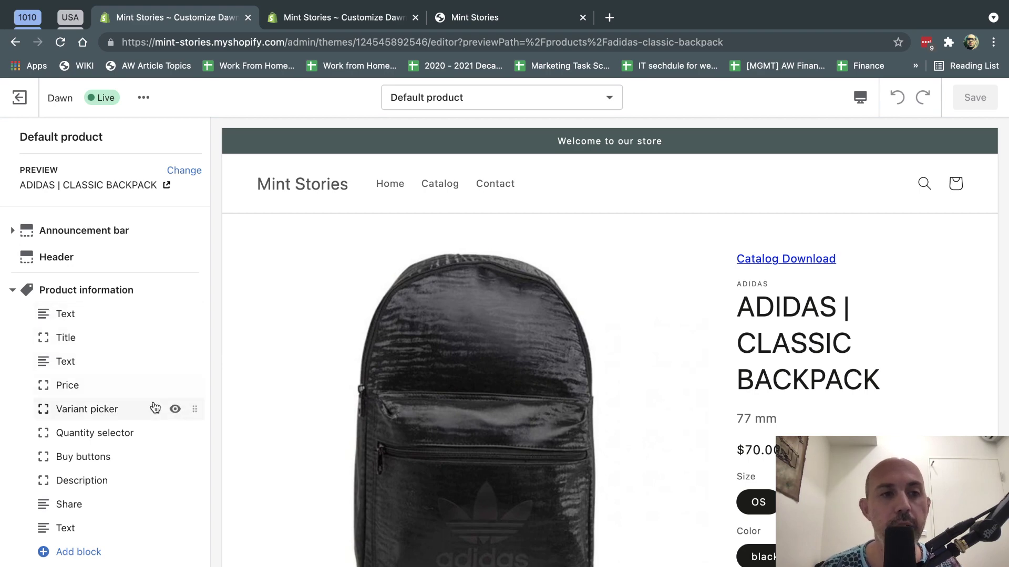
Step: Add a Text theme block under Product information, below the dimensions line
scroll(152, 408, "down", 2)
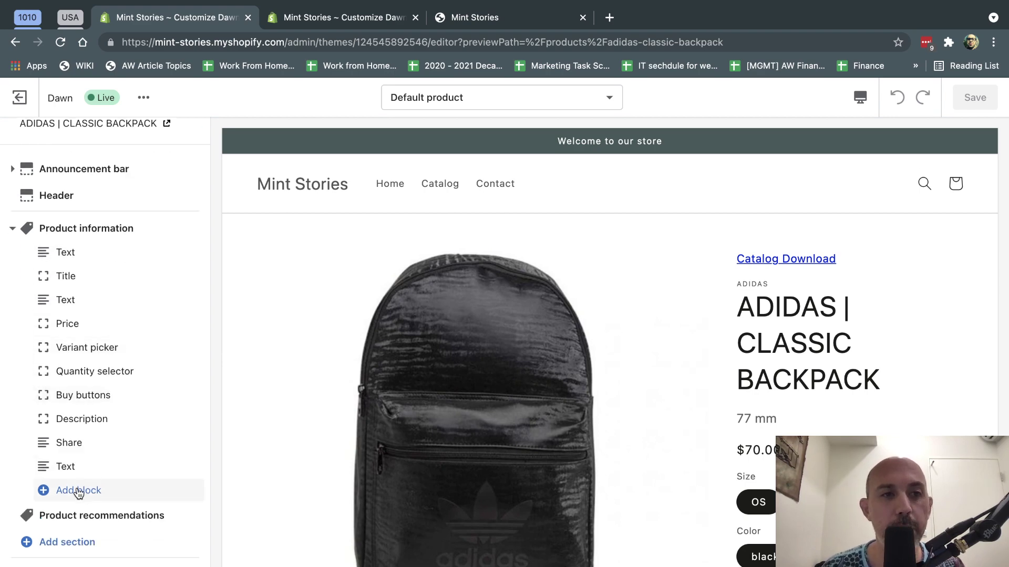
scroll(588, 340, "down", 10)
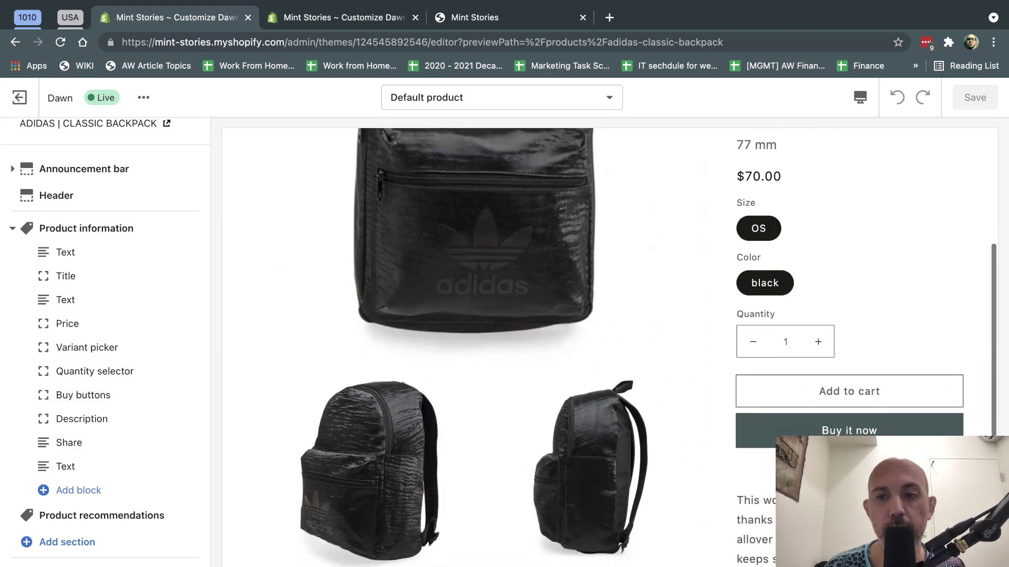
left_click(82, 490)
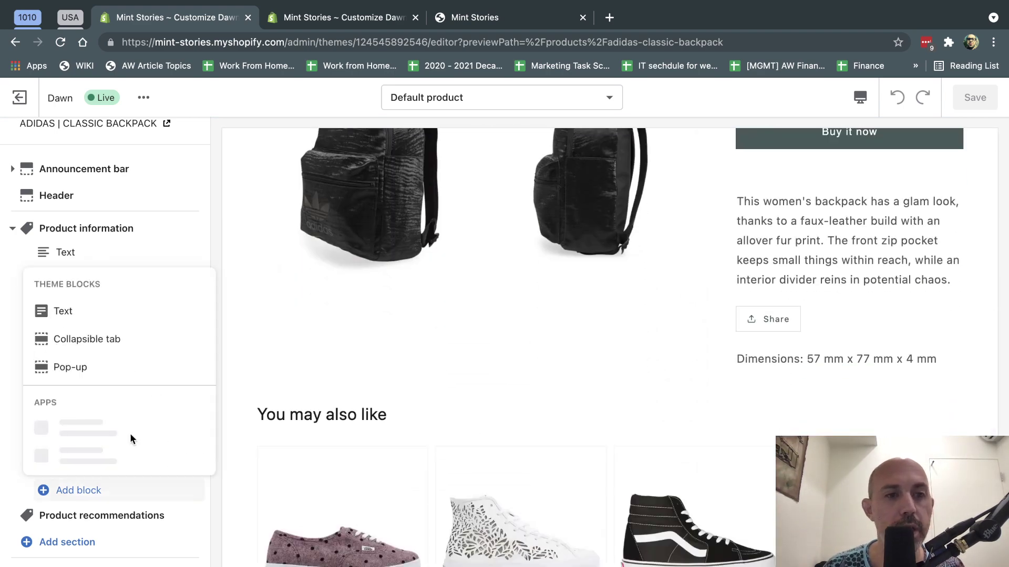
left_click(120, 329)
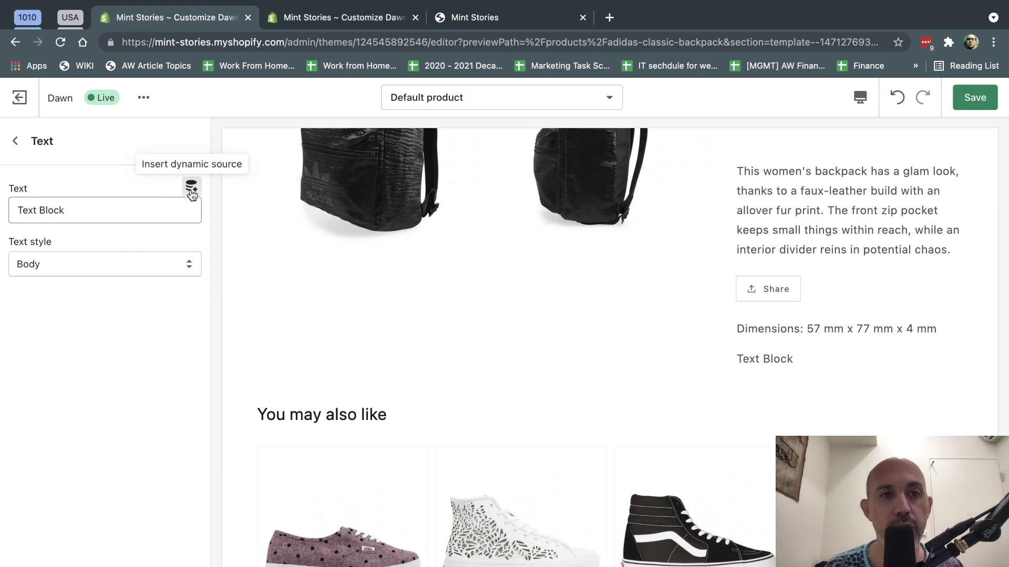
Step: Set the block text to 'This is my vendor:' followed by the dynamic Vendor source
left_click(131, 210)
key("ctrl+a")
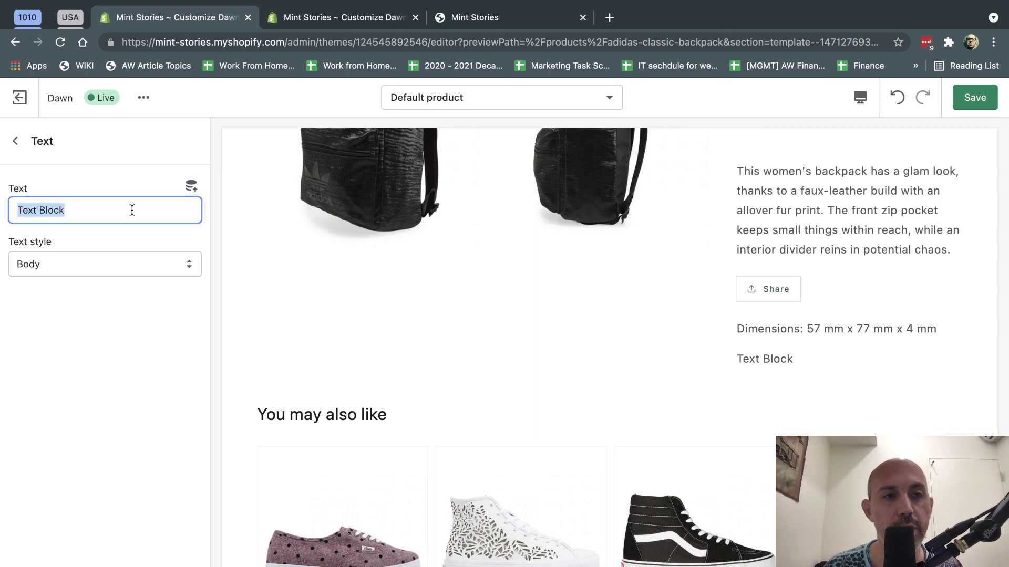
type("Test:")
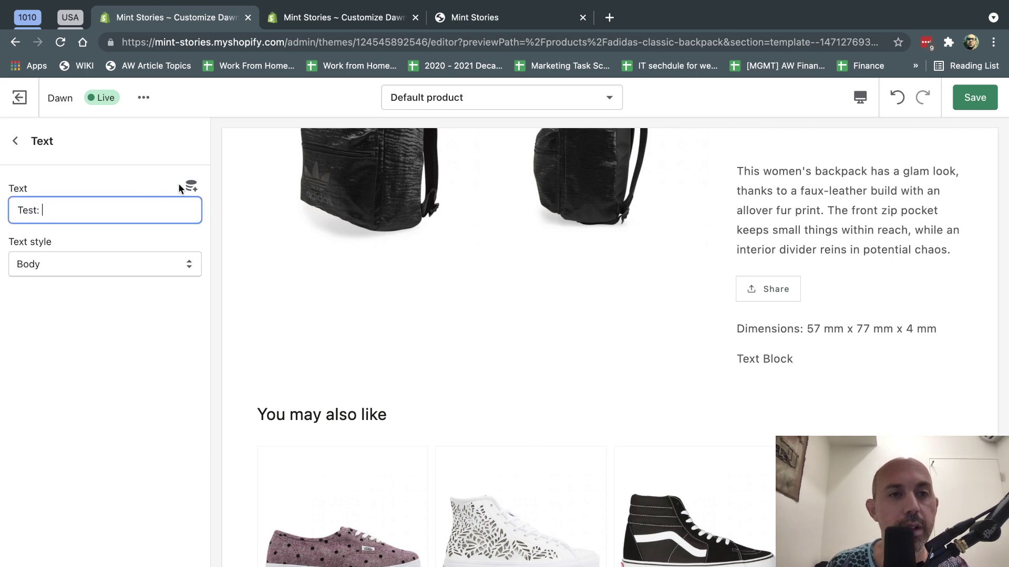
left_click(191, 186)
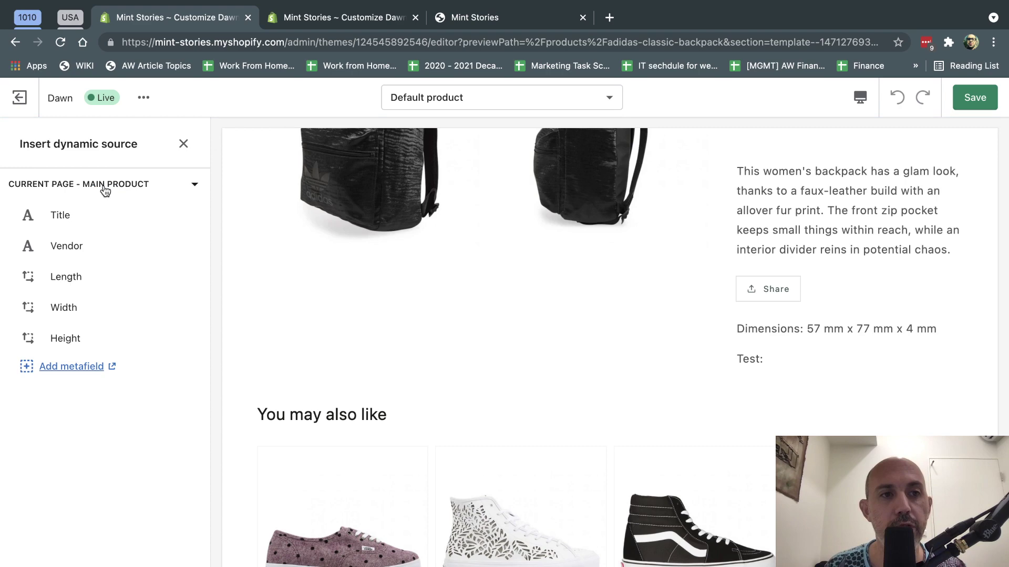
left_click(126, 249)
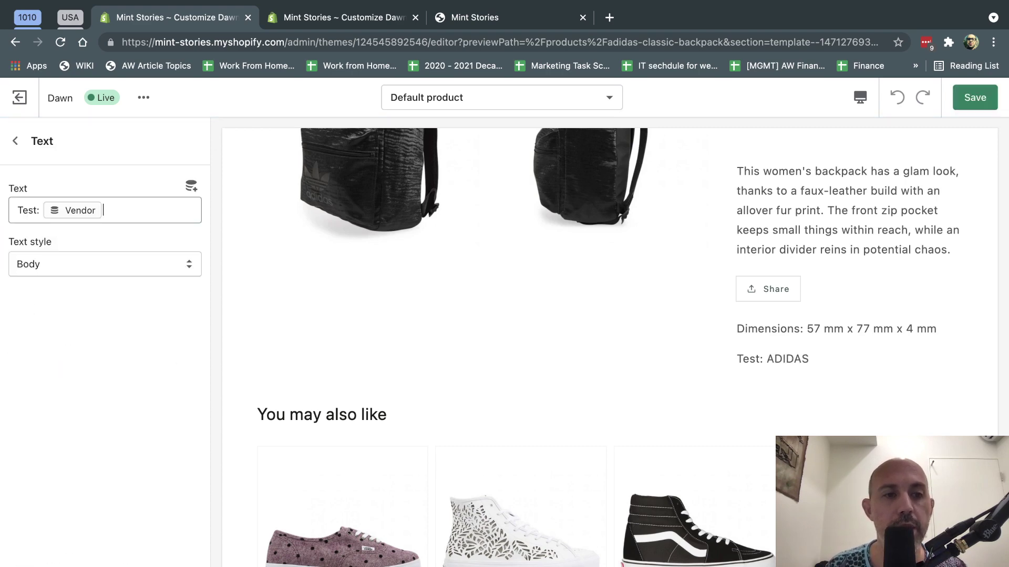
left_click(35, 207)
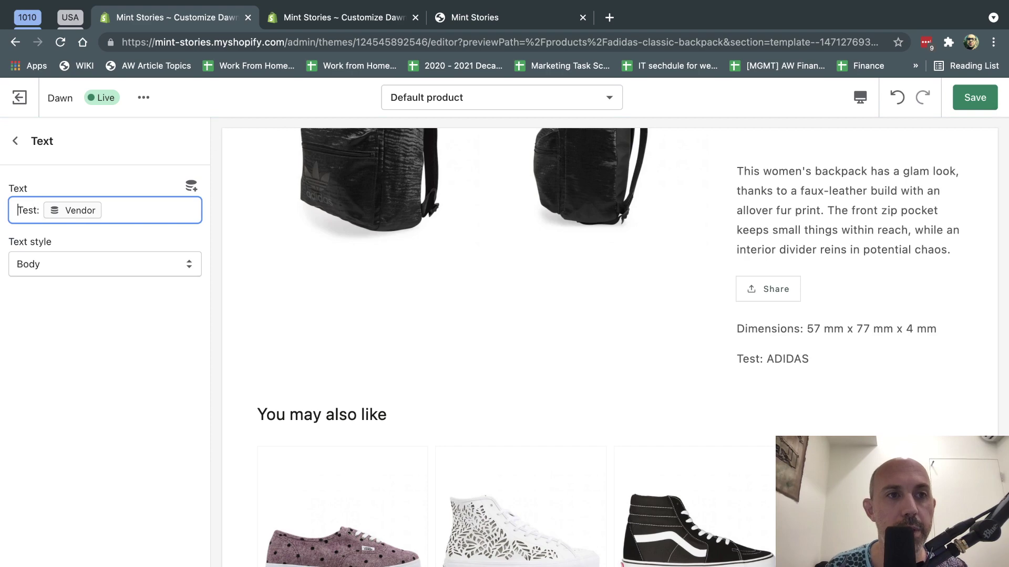
left_click_drag(23, 210, 38, 210)
type("This is my ")
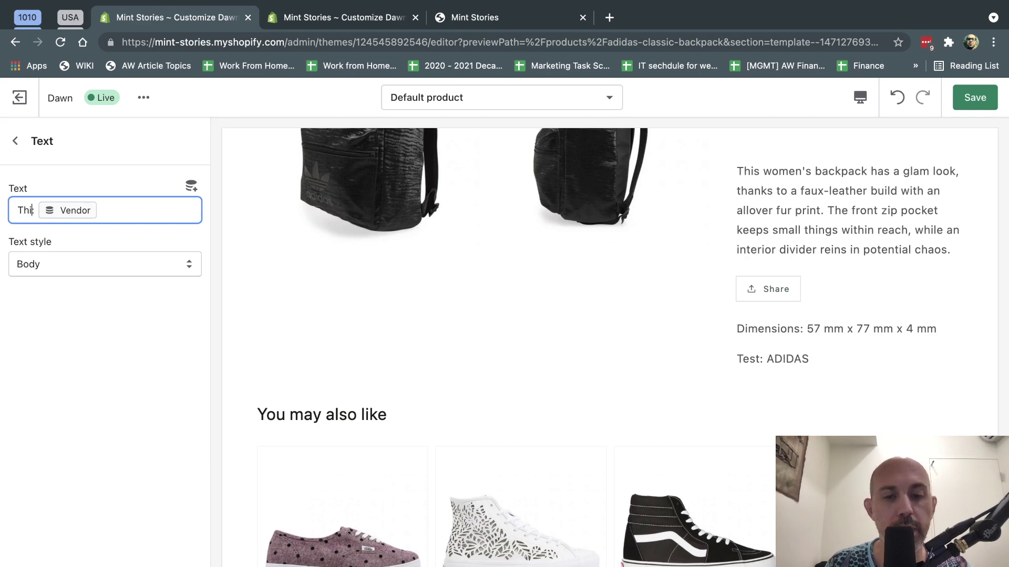
type("vendor:")
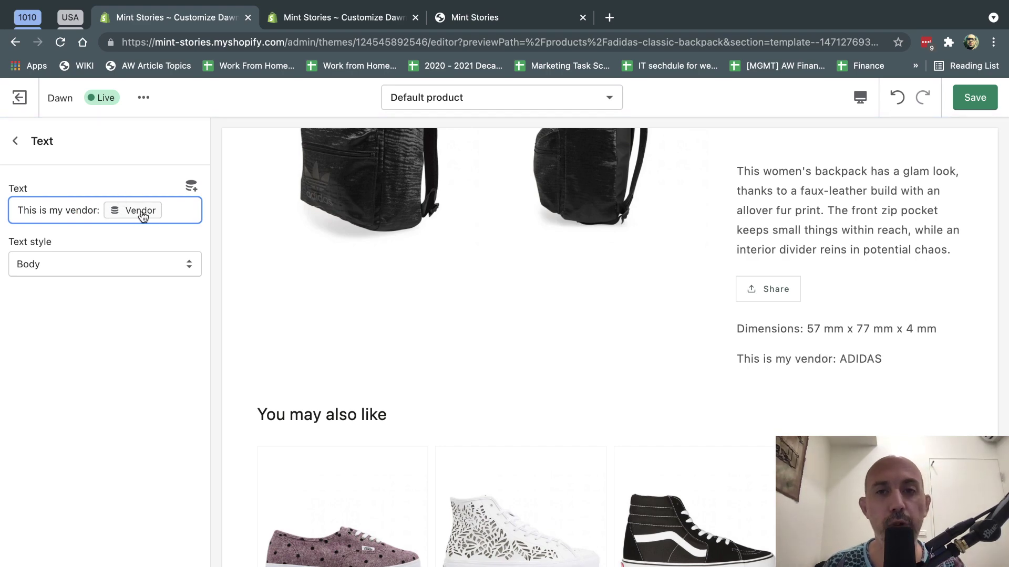
Step: Give the text block Subtitle style and save the theme
left_click(152, 265)
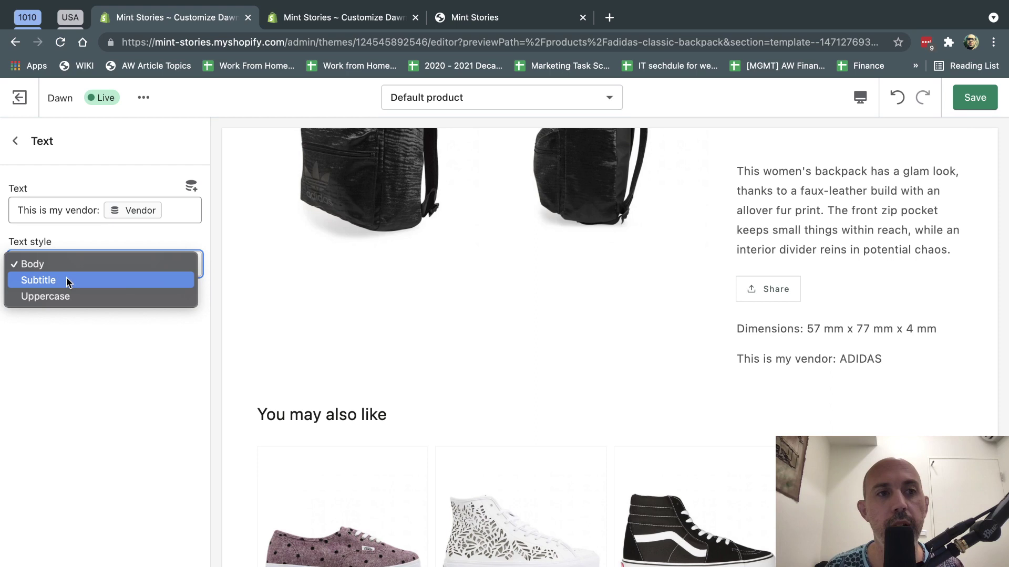
left_click(68, 283)
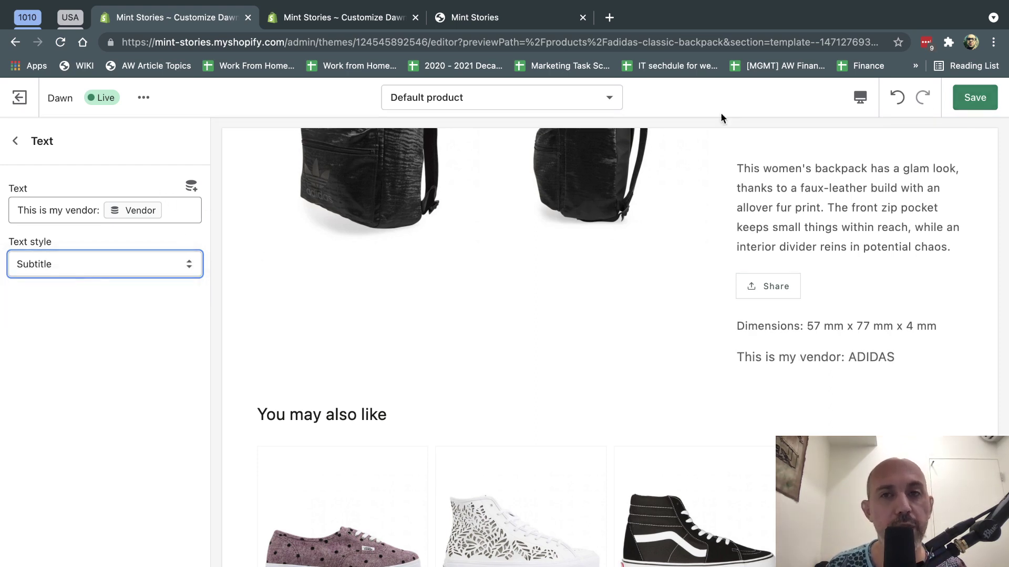
left_click(975, 104)
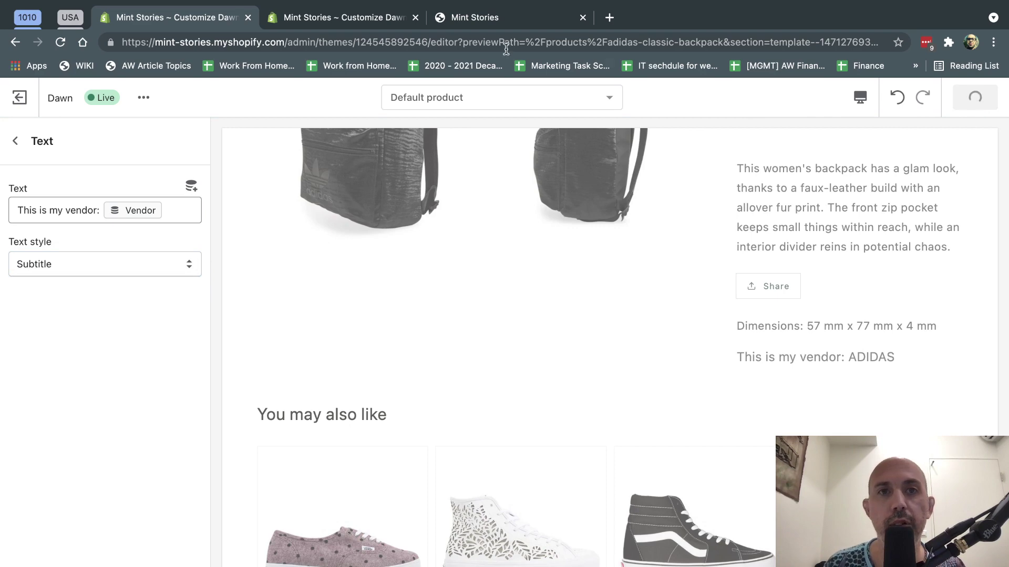
Step: Reload the storefront backpack page and highlight the new 'This is my vendor: ADIDAS' line under Dimensions
left_click(469, 22)
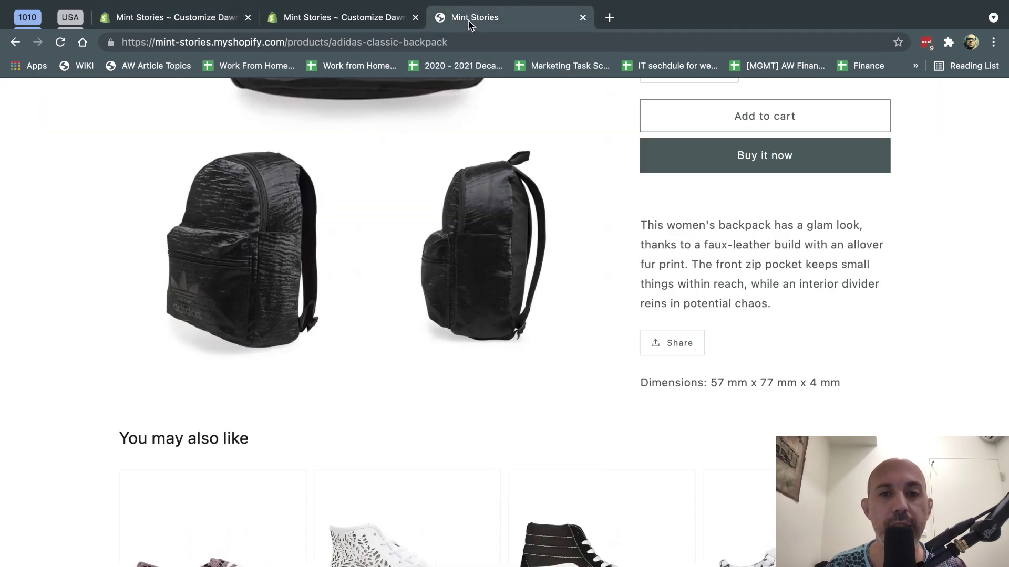
key("super+r")
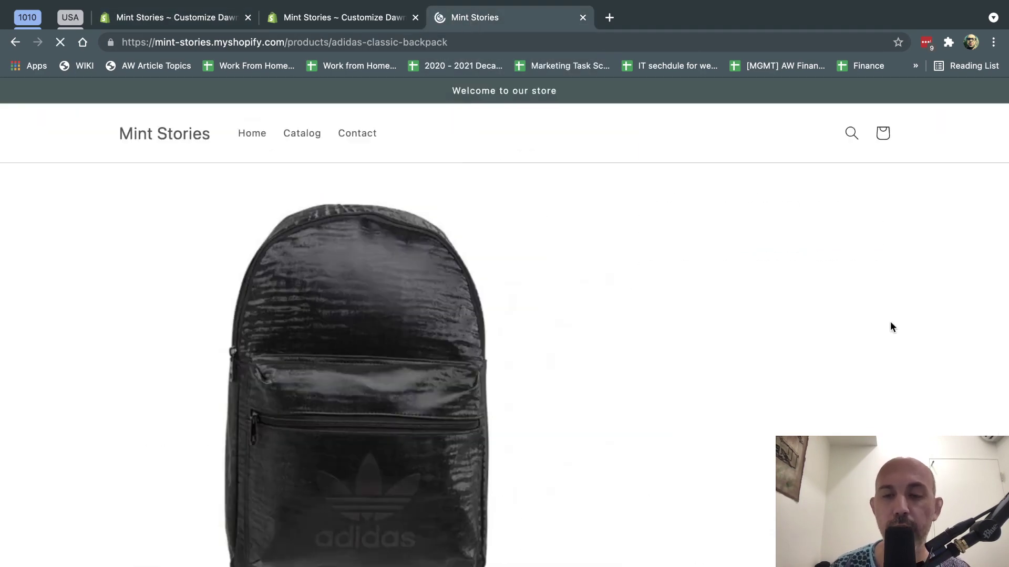
left_click_drag(747, 382, 801, 383)
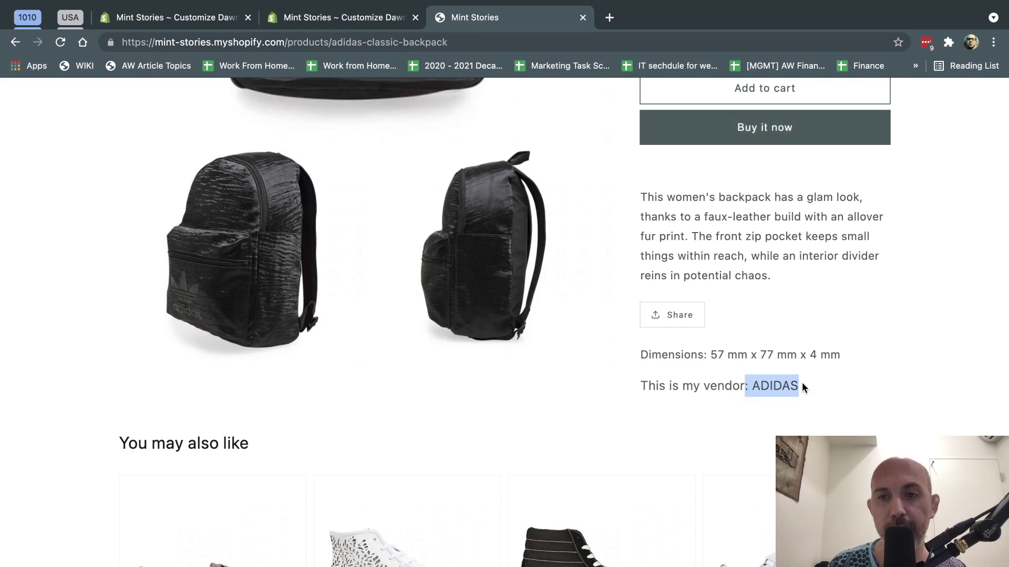
left_click(805, 384)
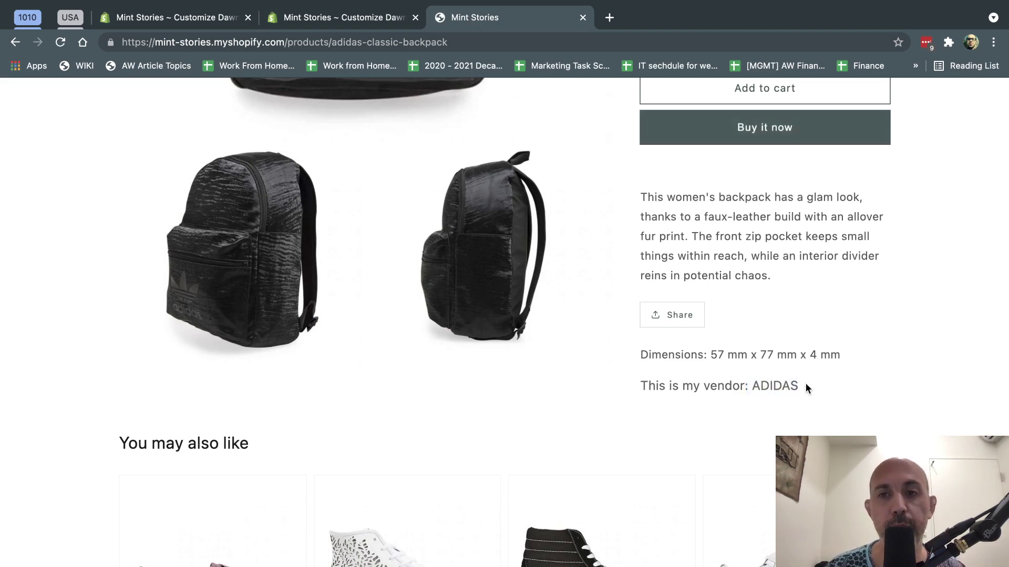
left_click_drag(704, 354, 842, 357)
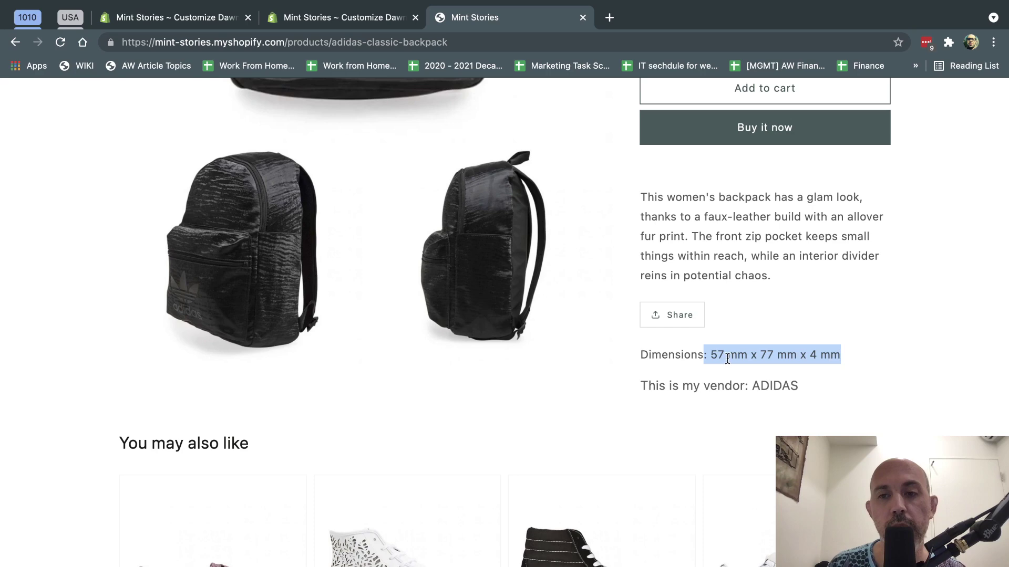
left_click_drag(706, 355, 862, 355)
left_click(787, 361)
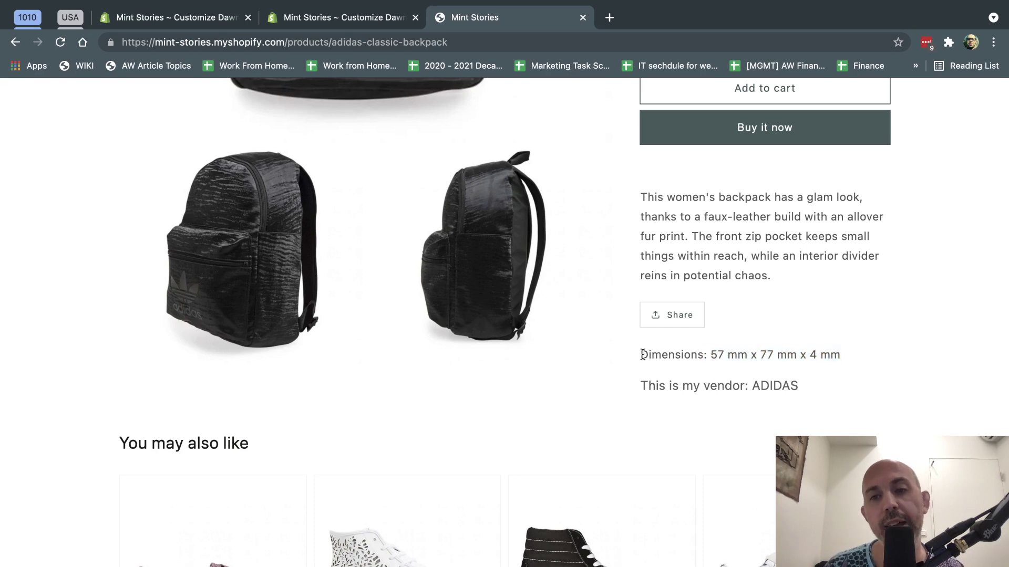
left_click_drag(642, 355, 821, 383)
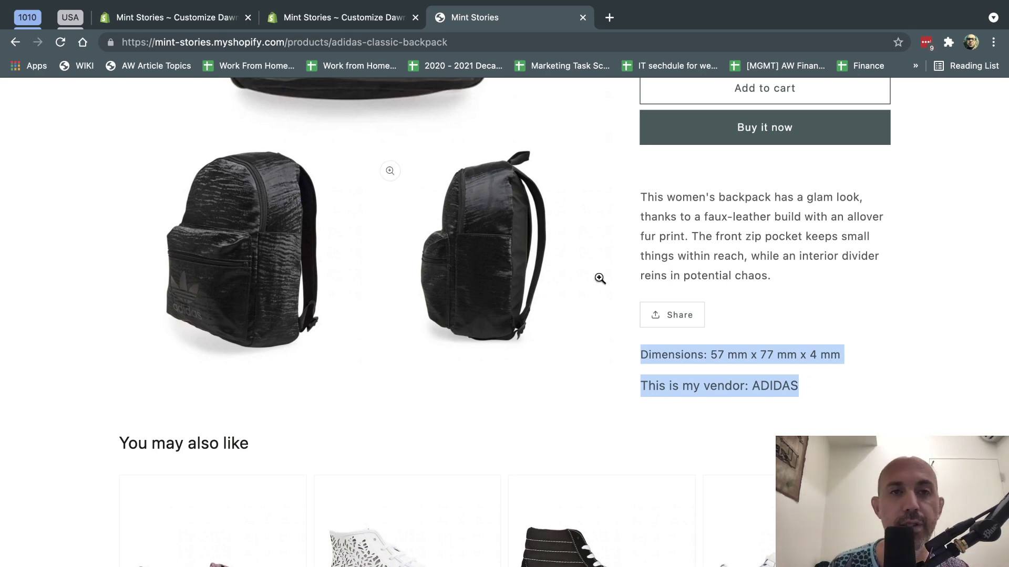
Step: Exit the Customize Dawn editor back to Online Store Themes, with Dawn as the current theme
left_click(339, 19)
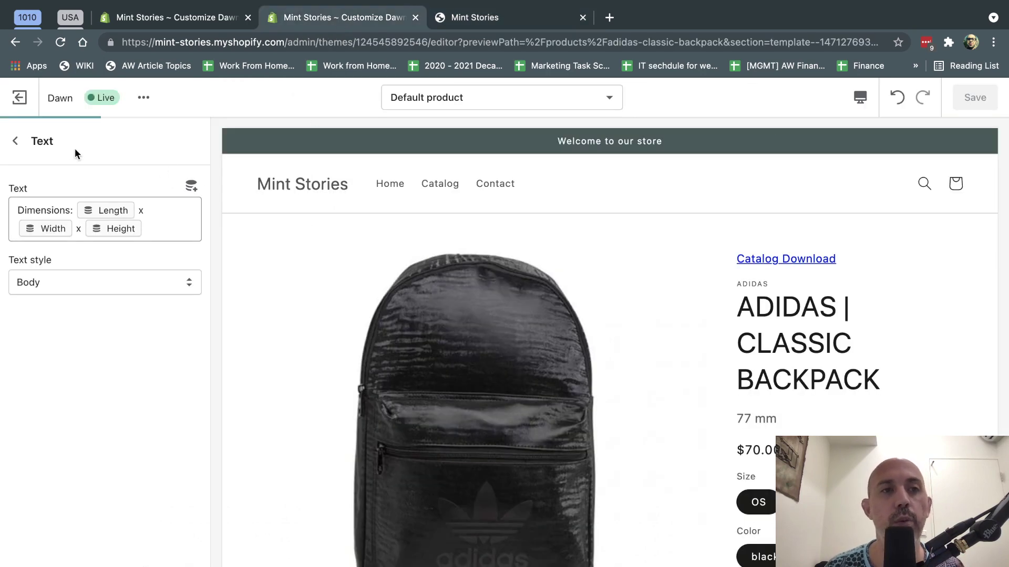
left_click(15, 141)
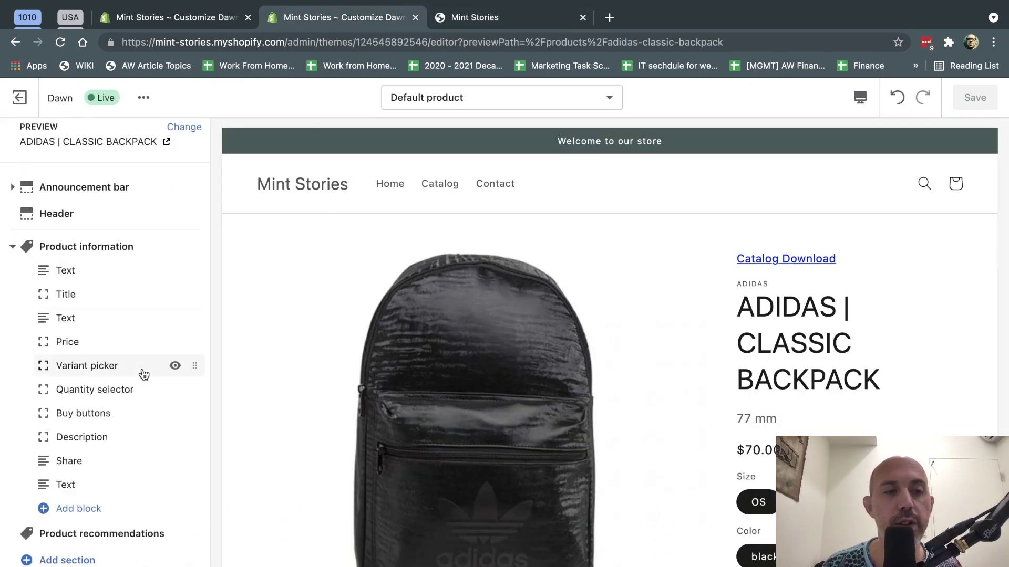
scroll(143, 373, "down", 1)
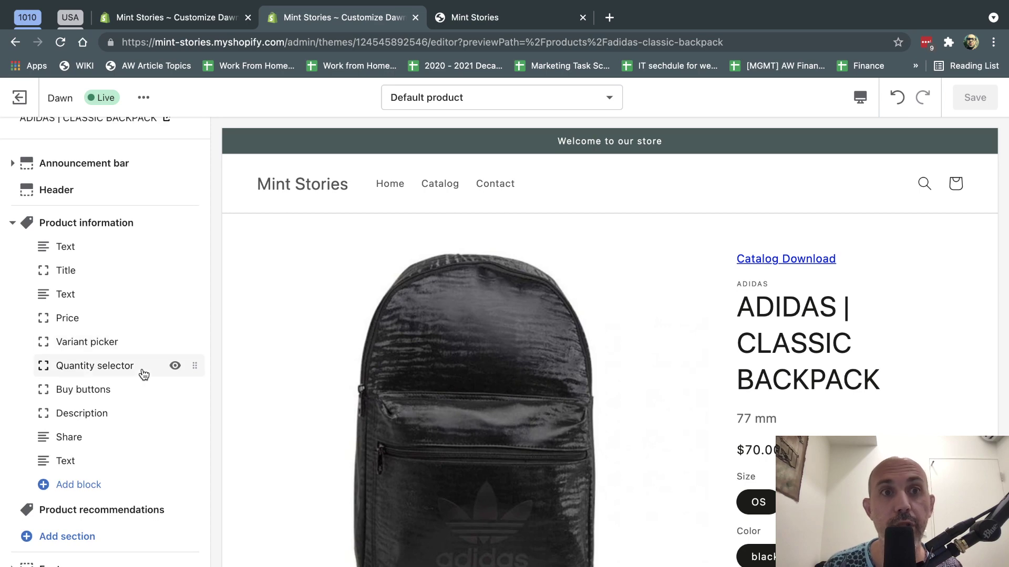
left_click(213, 23)
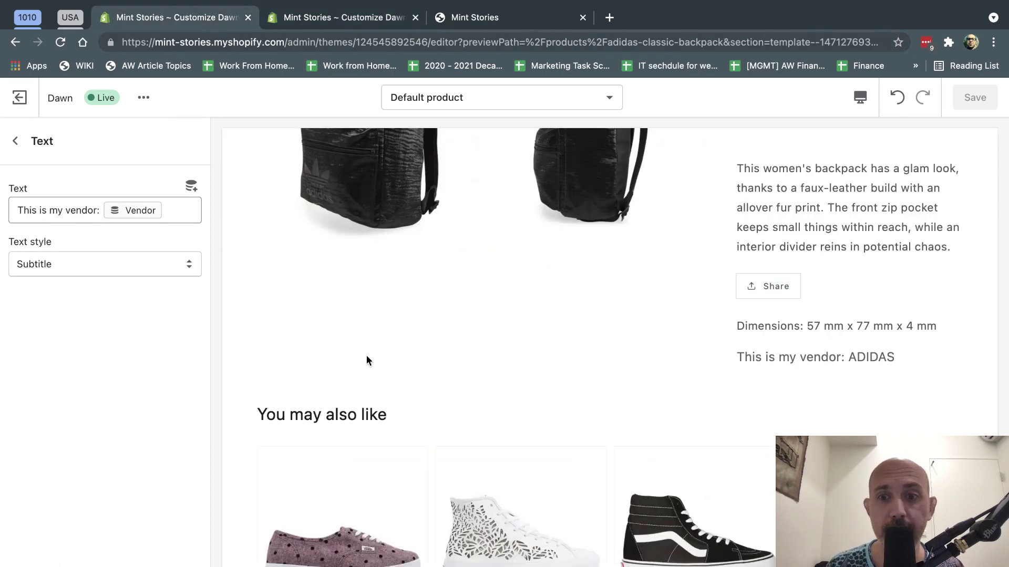
left_click(19, 98)
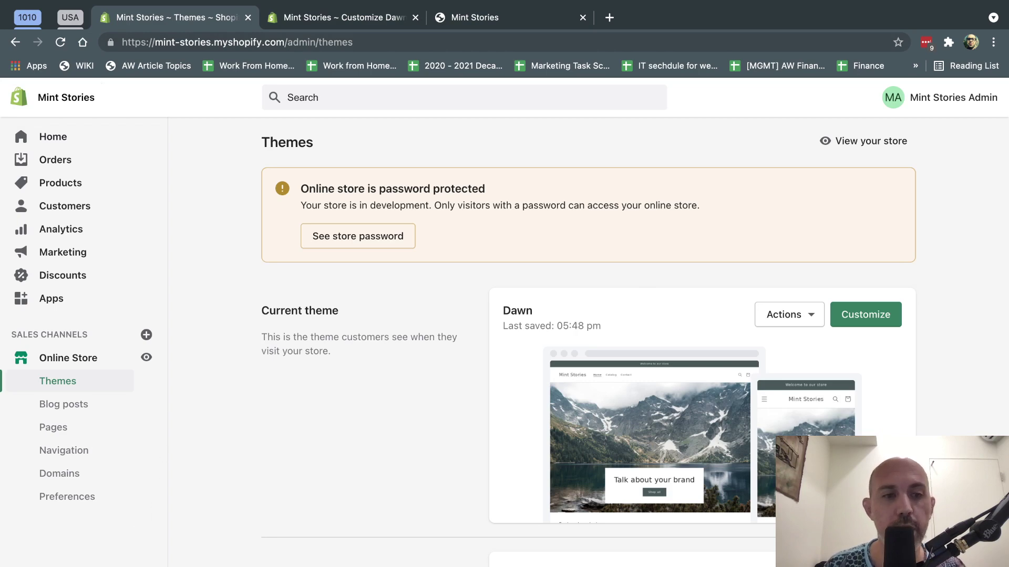
Step: Review the Metafields settings, then return to the Products list headed by ADIDAS | CLASSIC BACKPACK
left_click(79, 560)
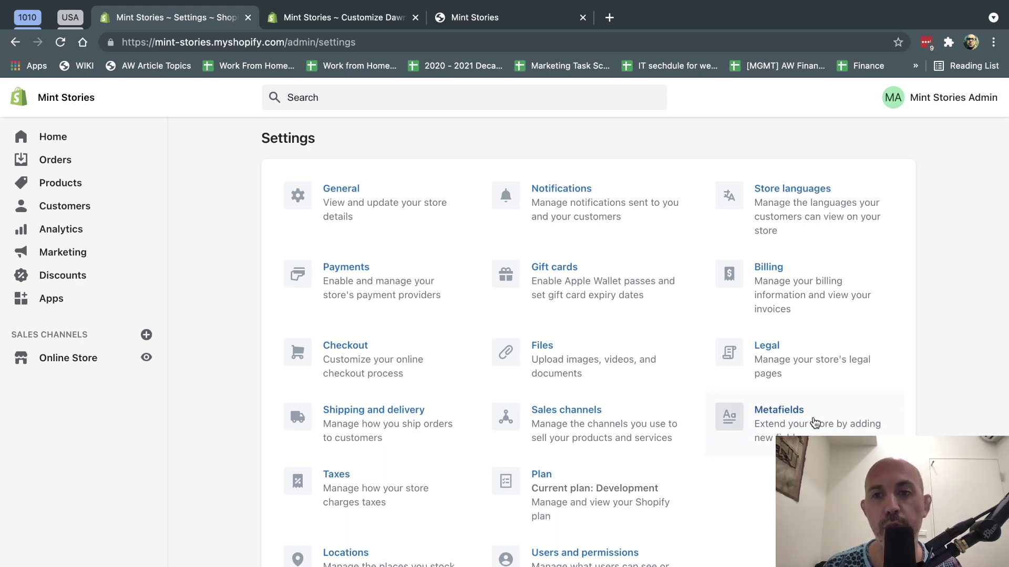
left_click(814, 421)
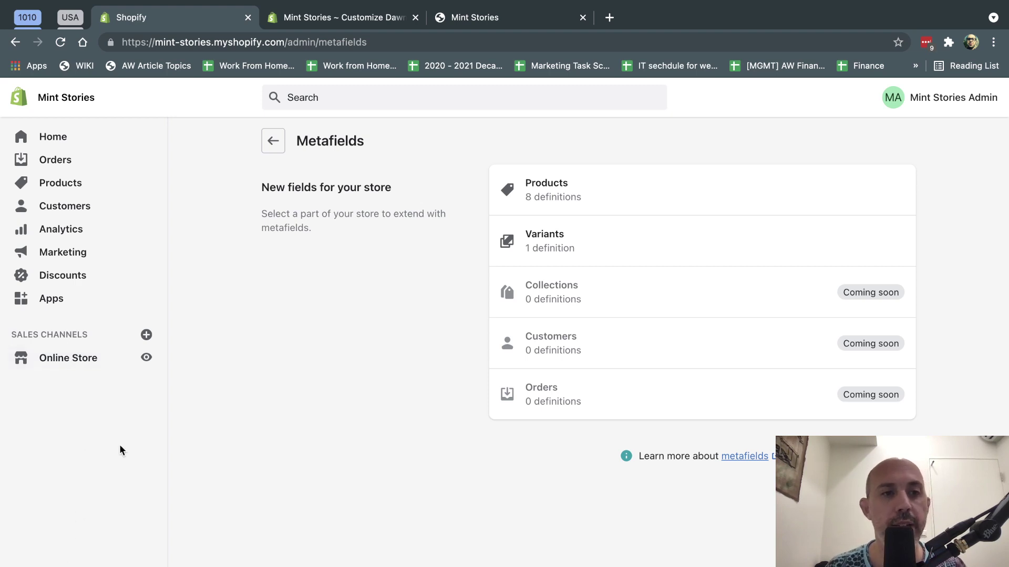
left_click(98, 187)
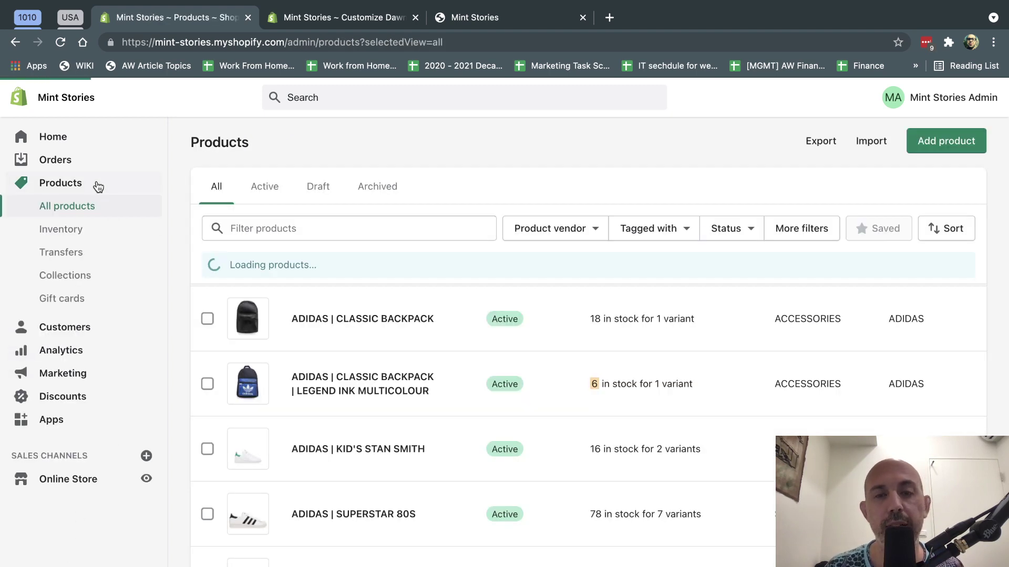